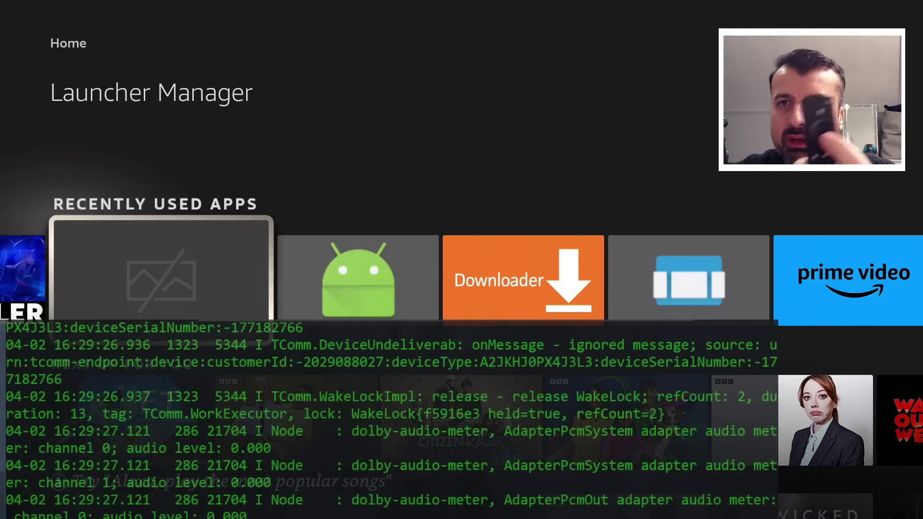
Step: Try to open Launcher Manager from the recently used apps
key("Return")
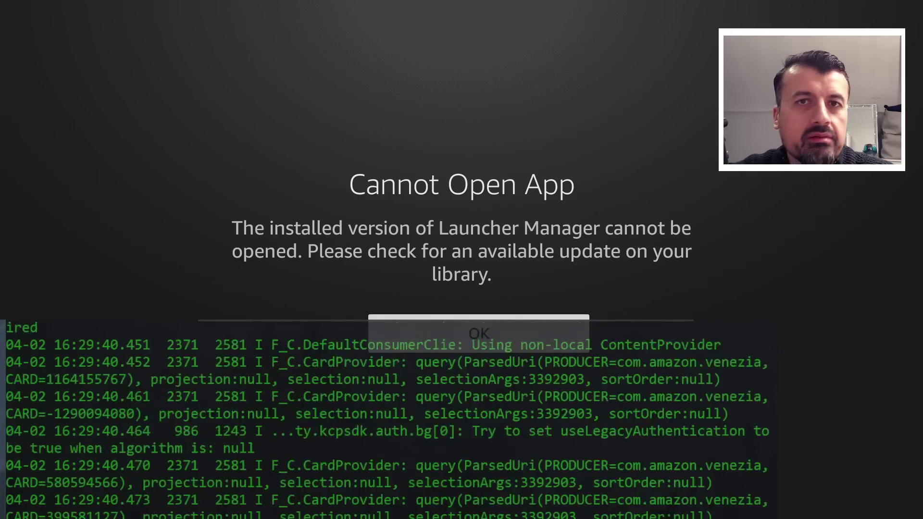
key("Return")
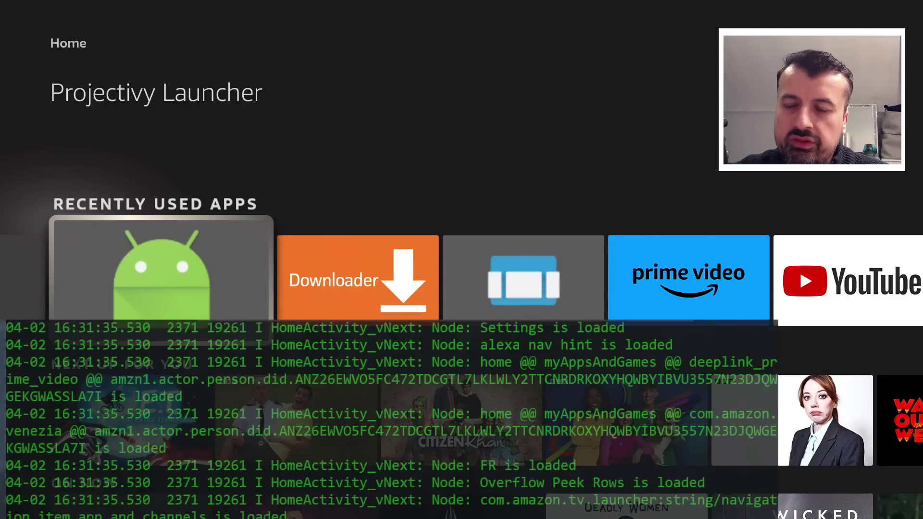
Step: Look through the recently used apps and the content rows of the Fire TV home screen
key("Right")
key("Right")
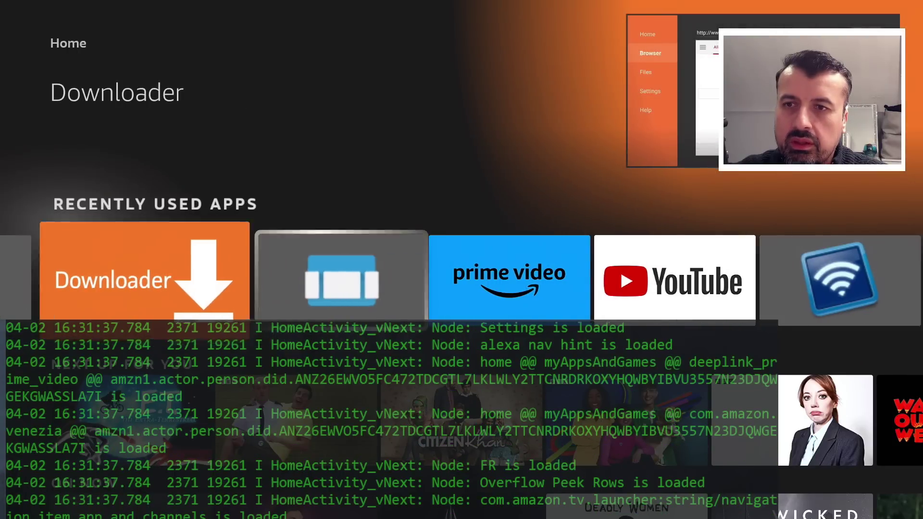
key("Left")
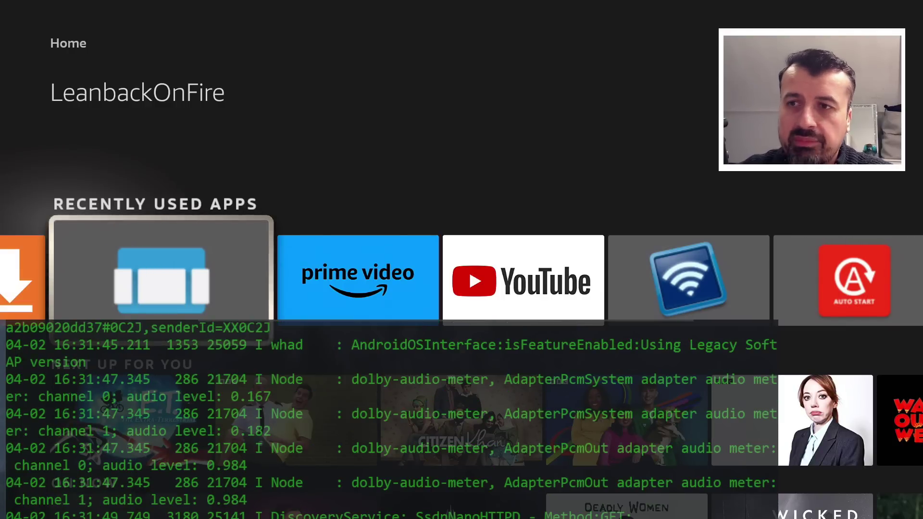
key("Right")
key("Up")
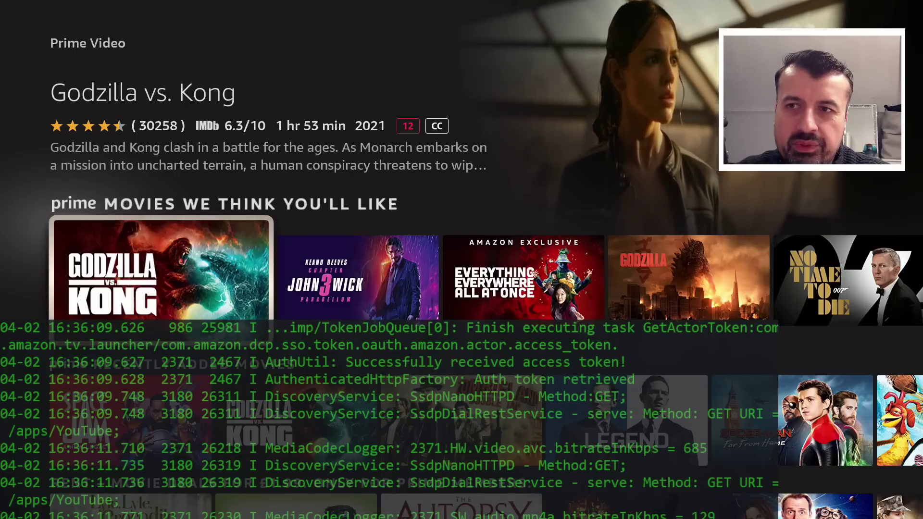
key("Down")
key("Down")
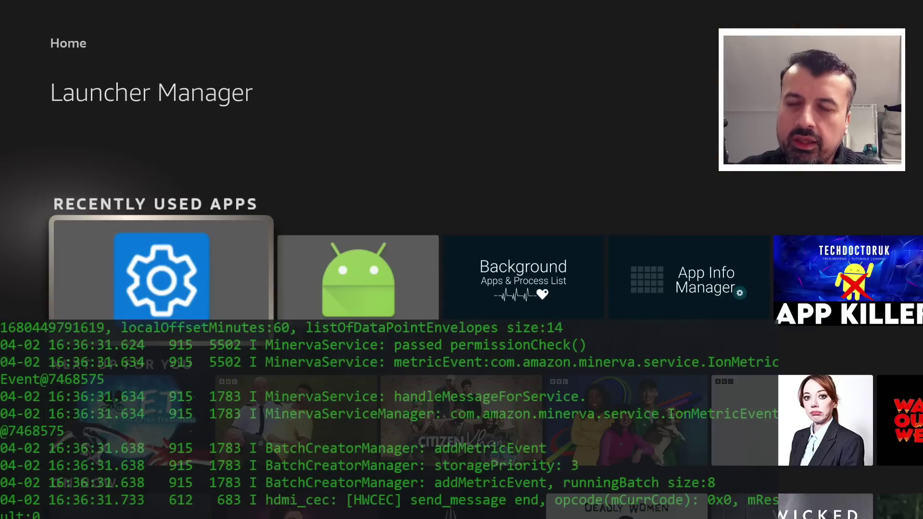
Step: Open Launcher Manager from the recently used apps and look through its Launcher Options
key("Return")
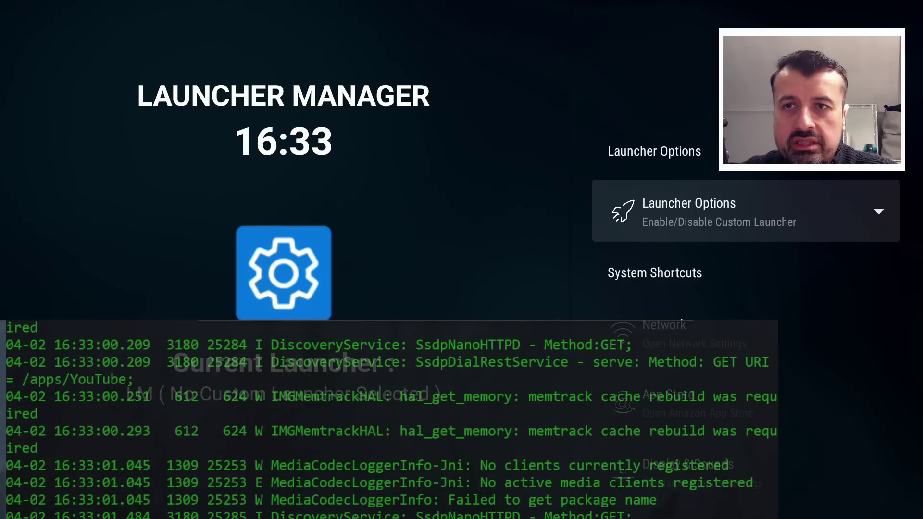
key("Down")
key("Up")
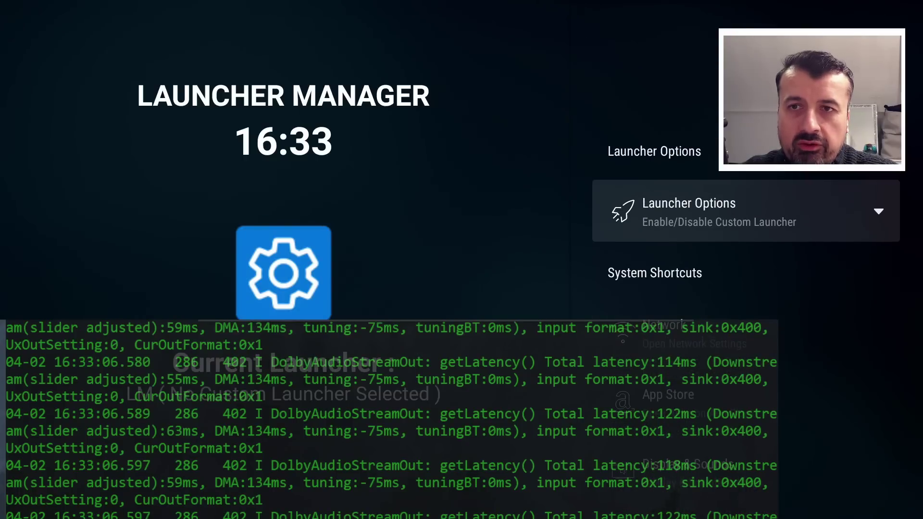
key("Return")
key("Down")
key("Down")
key("Down")
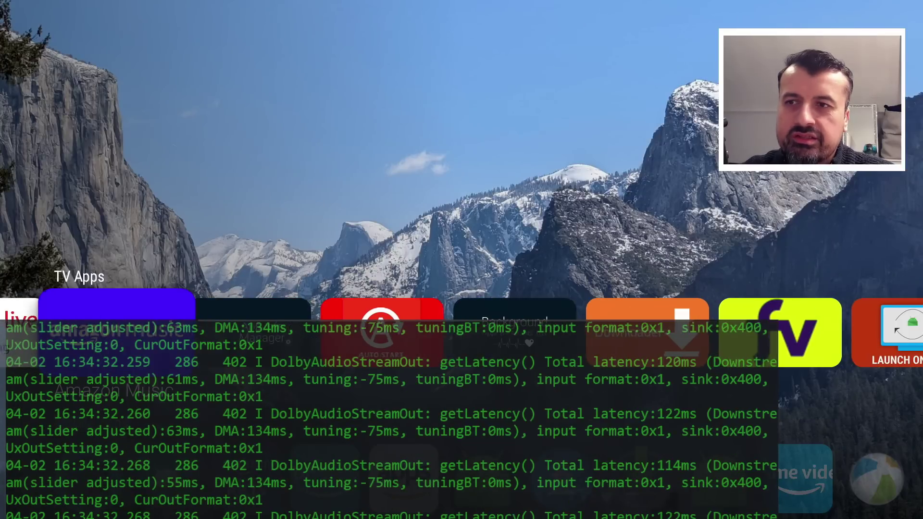
Step: Look through the TV Apps and Mobile Apps rows of the custom launcher
key("Right")
key("Down")
key("Right")
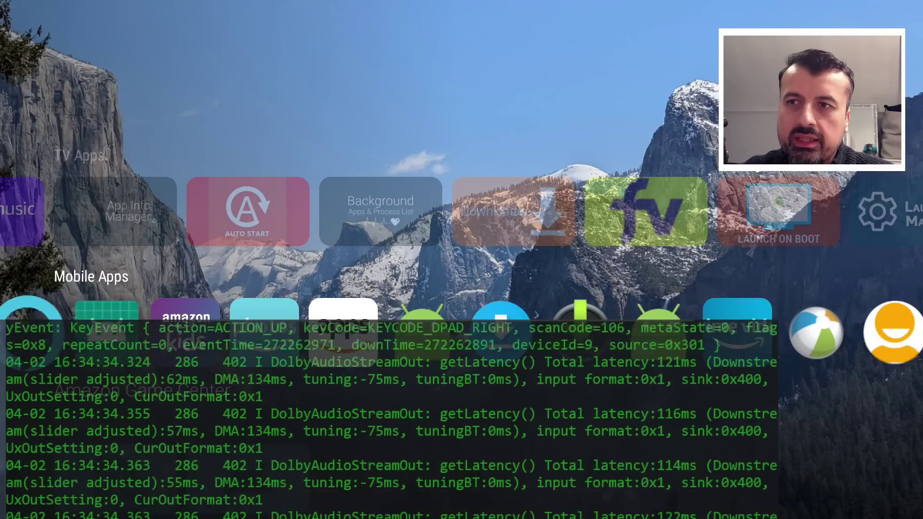
key("Up")
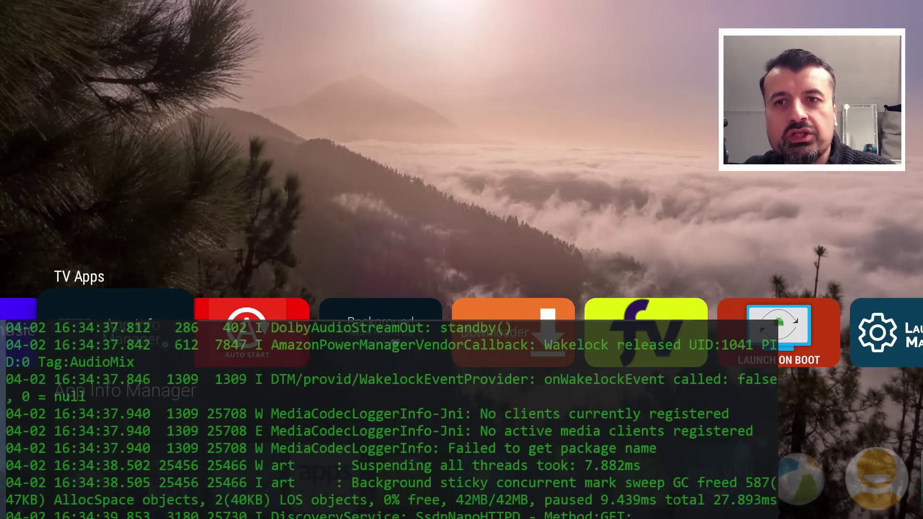
key("Right")
key("Right")
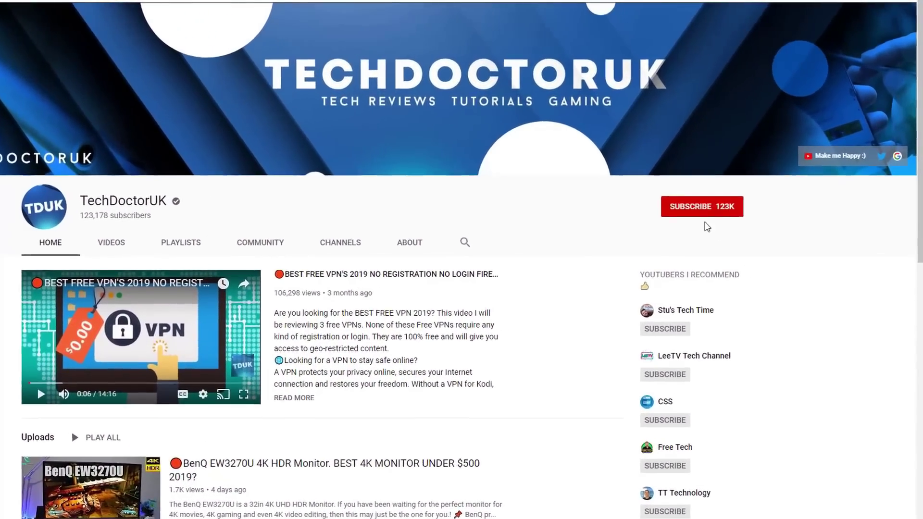
Step: Subscribe to the TechDoctorUK channel on YouTube and activate its notification bell
left_click(719, 207)
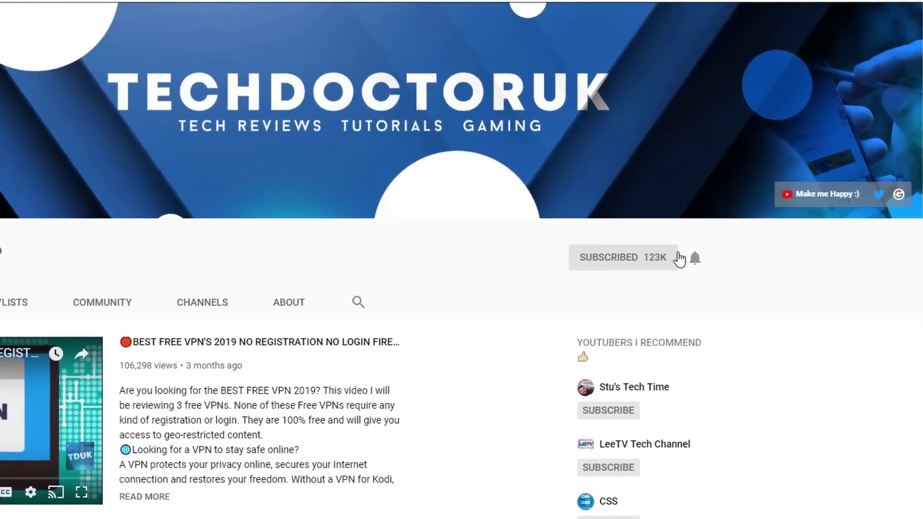
left_click(695, 258)
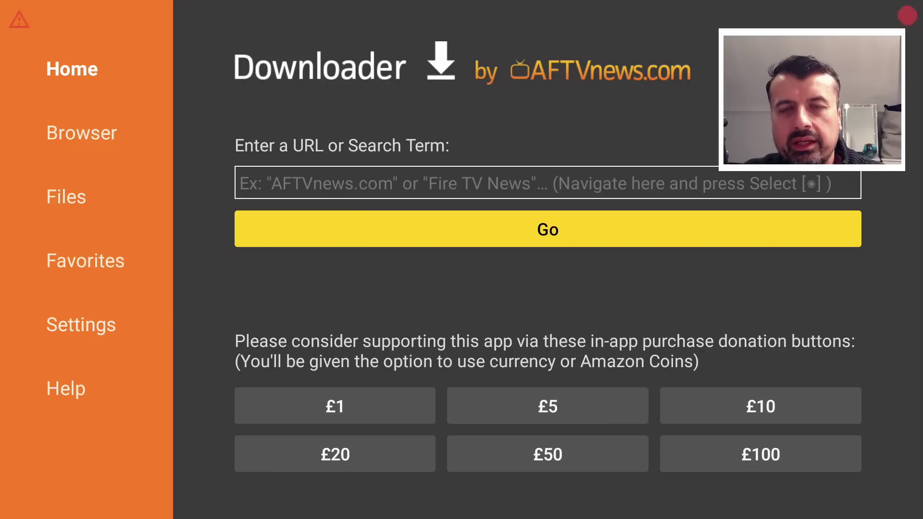
Step: In Downloader, enter 53402 as the URL or search term and load it
left_click(241, 183)
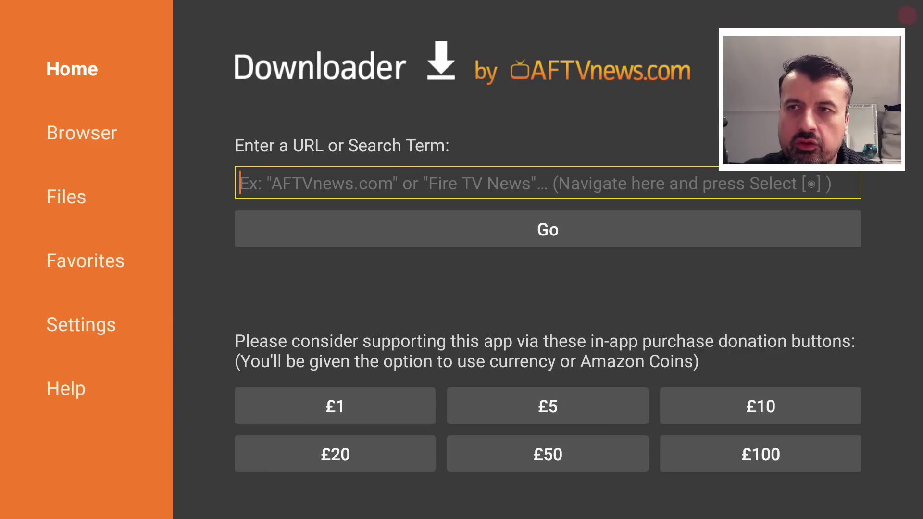
key("Return")
key("Right")
key("Right")
key("Right")
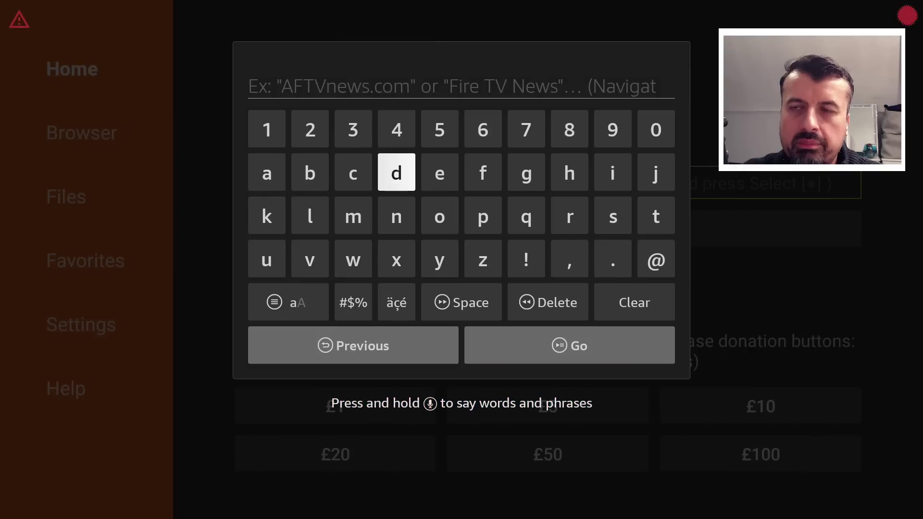
key("Up")
key("Right")
key("Return")
key("Left")
key("Left")
key("Return")
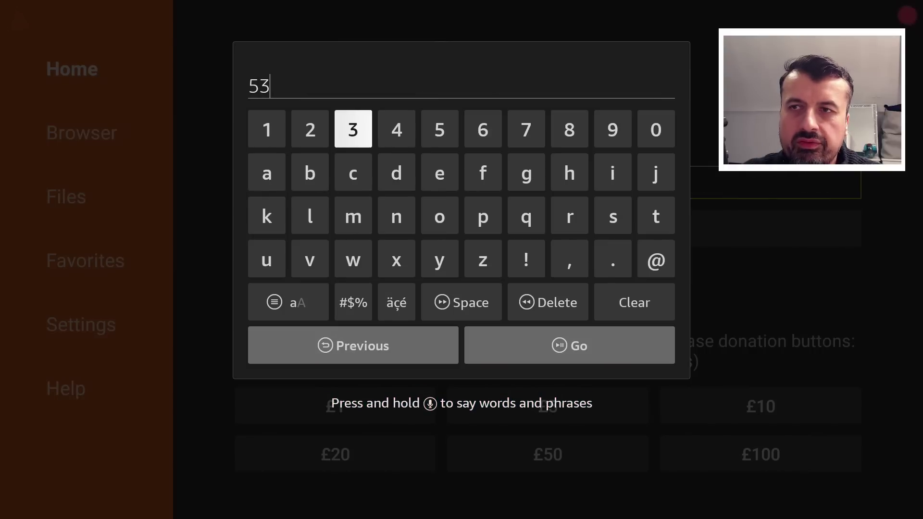
key("Right")
key("Return")
key("Left")
key("Left")
key("Left")
key("Left")
key("Return")
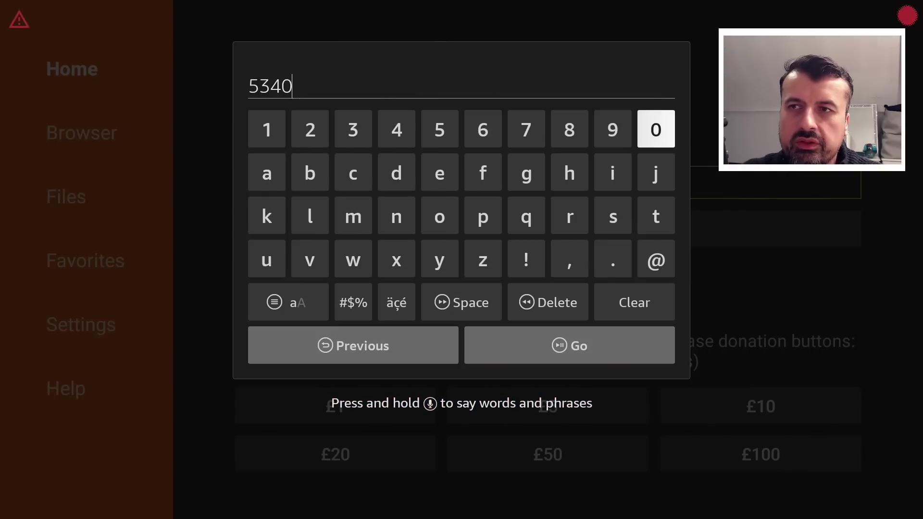
key("Right")
key("Right")
key("Return")
key("Down")
key("Down")
key("Down")
key("Down")
key("Down")
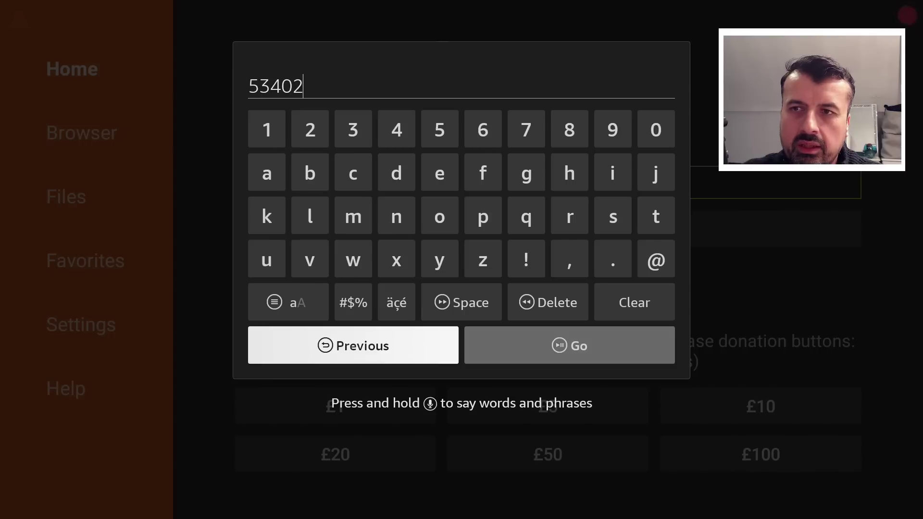
key("Right")
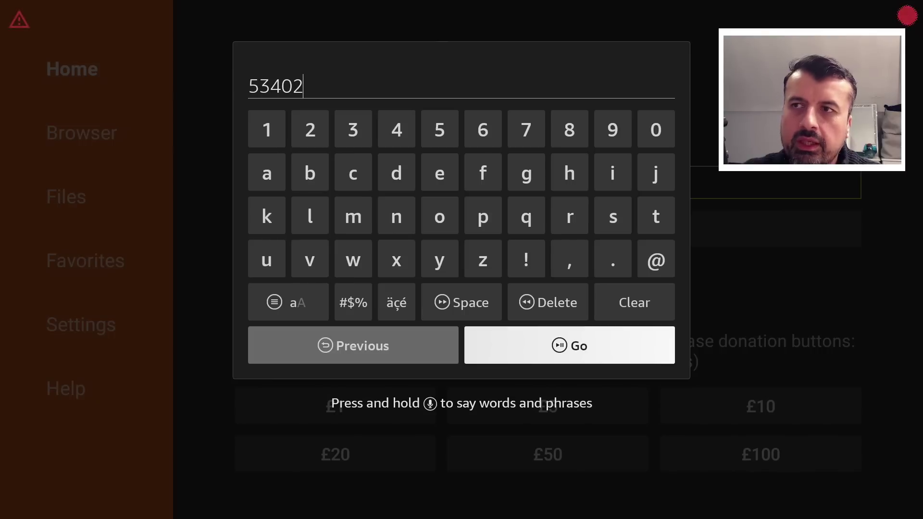
key("Return")
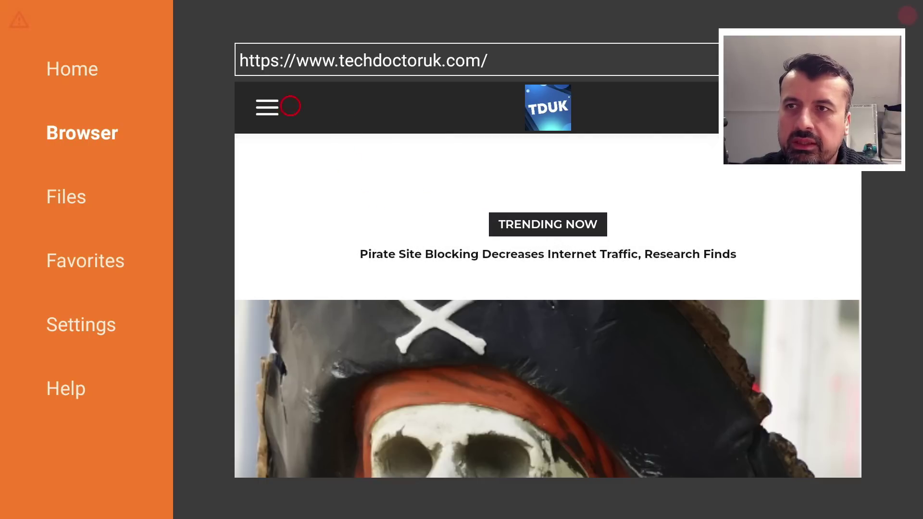
Step: Open the Launcher Manager 2023 Update article from the Tutorials section of the TechDoctorUK website
left_click(254, 106)
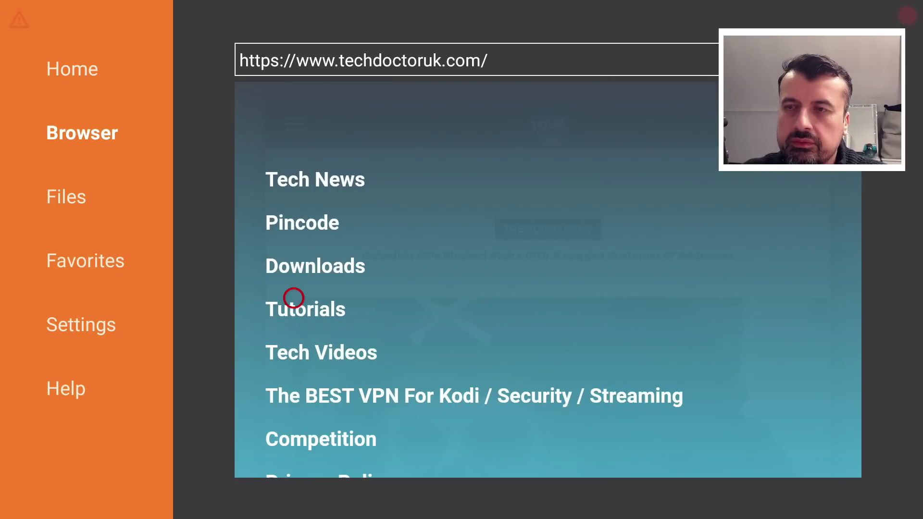
left_click(293, 298)
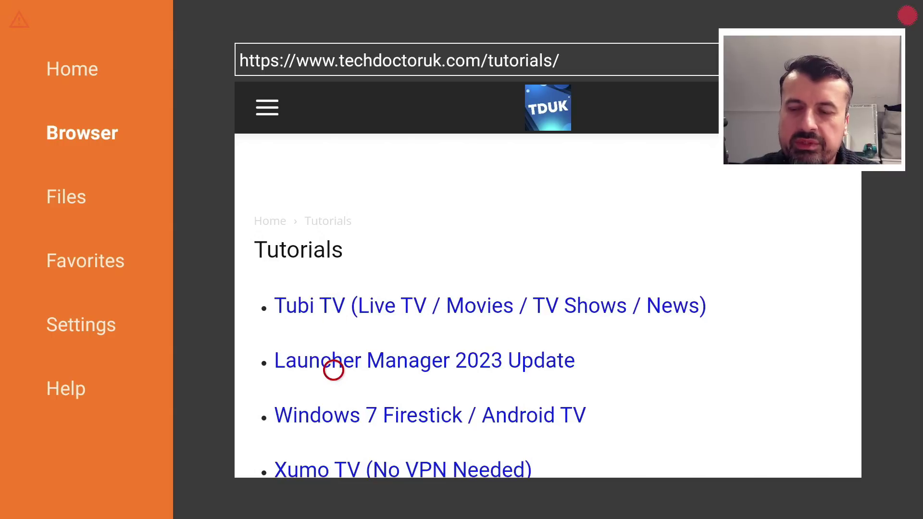
left_click(333, 369)
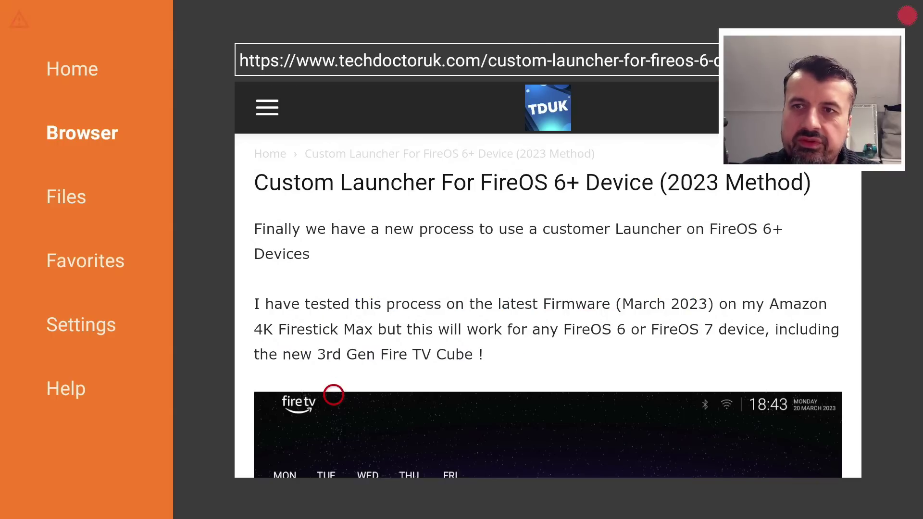
Step: Download Launcher Manager April 2023 from the article's Software Needed section and install it
scroll(333, 459, "down", 10)
scroll(333, 459, "down", 15)
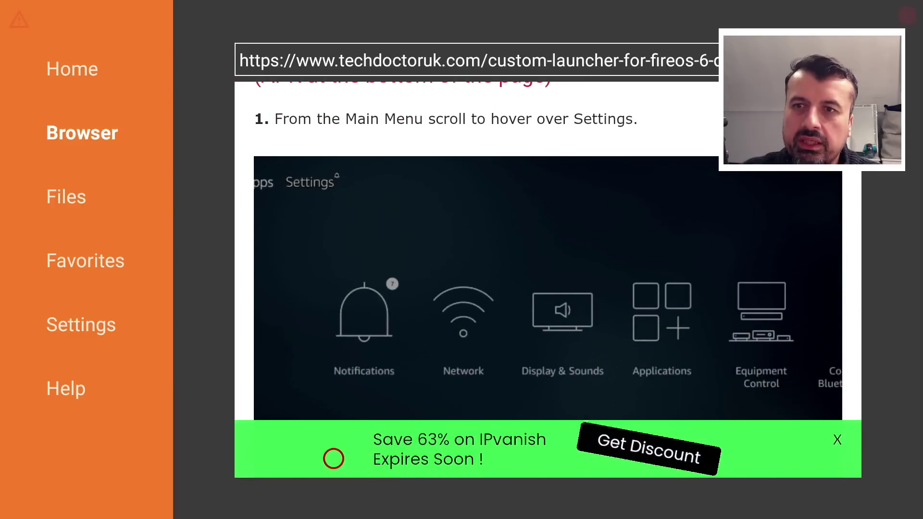
scroll(333, 459, "down", 15)
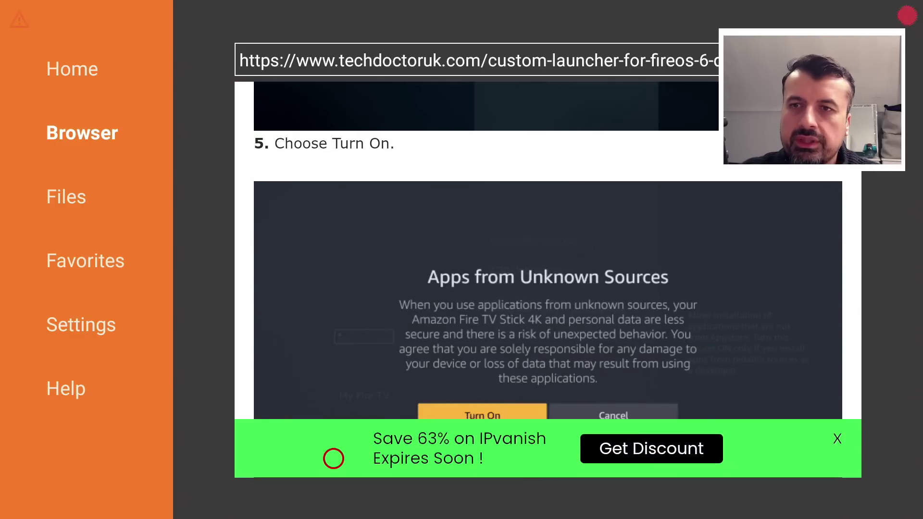
scroll(334, 458, "down", 10)
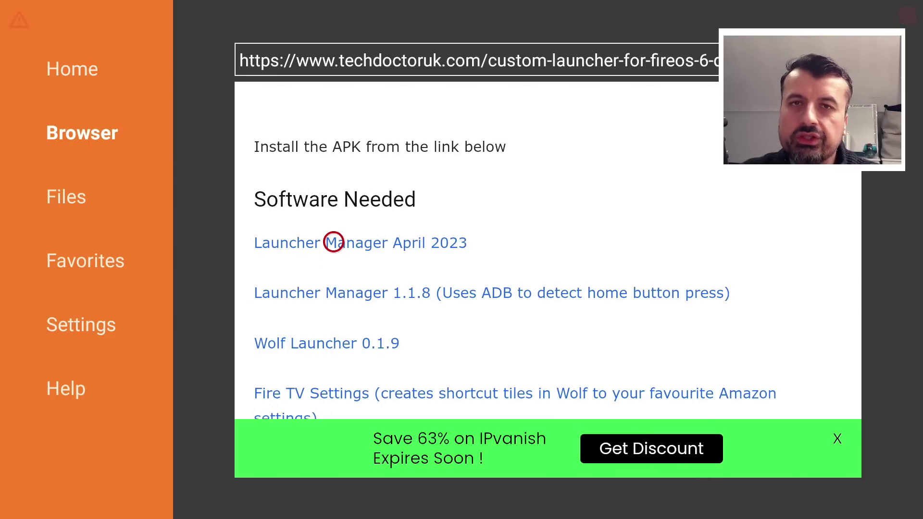
left_click(334, 242)
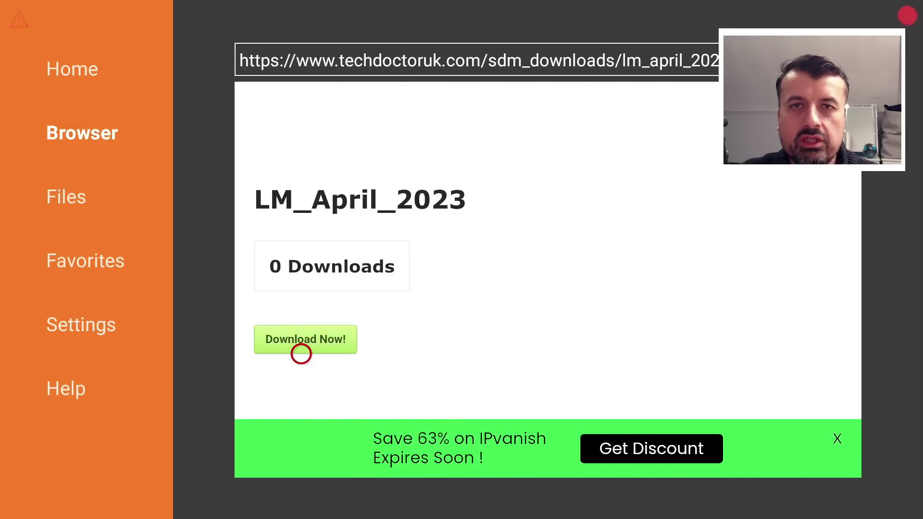
left_click(301, 353)
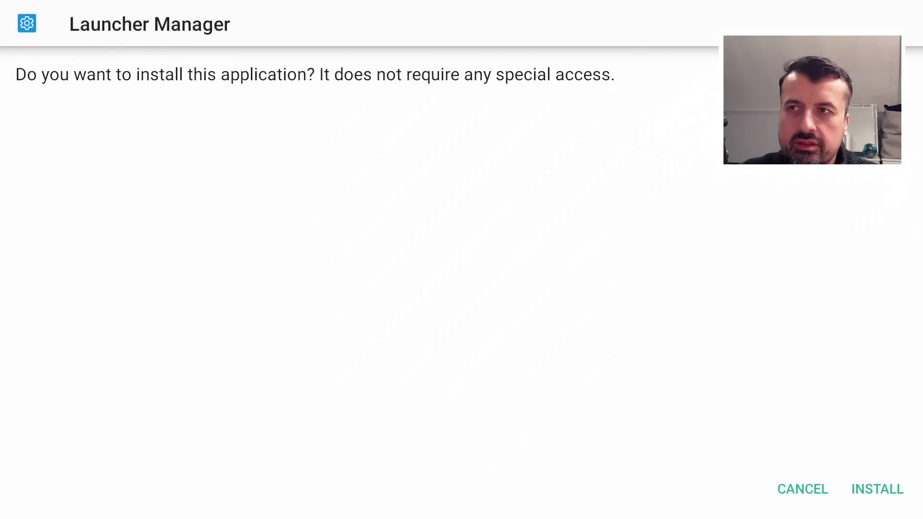
key("Return")
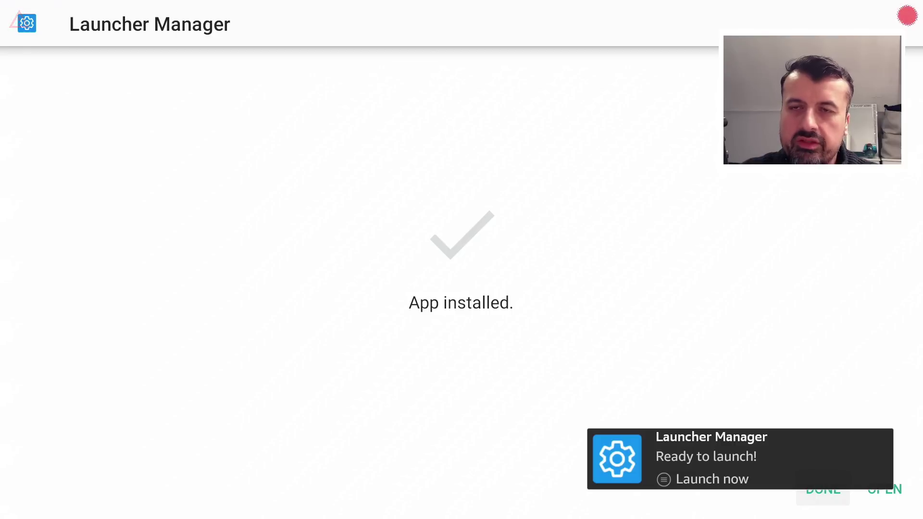
Step: Return to the Fire TV home screen and open Launcher Manager from the full list of apps and channels
key("Home")
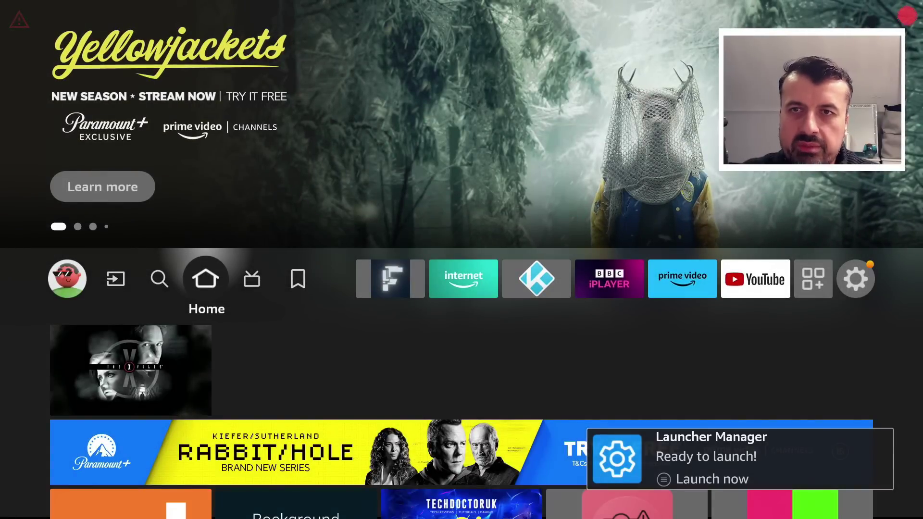
key("Down")
key("Down")
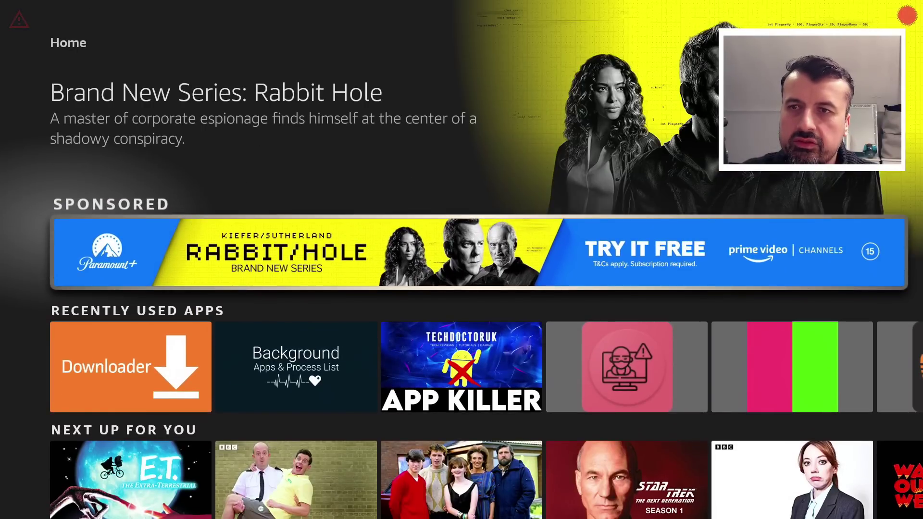
key("Home")
key("Down")
key("Down")
key("Down")
key("Down")
key("Down")
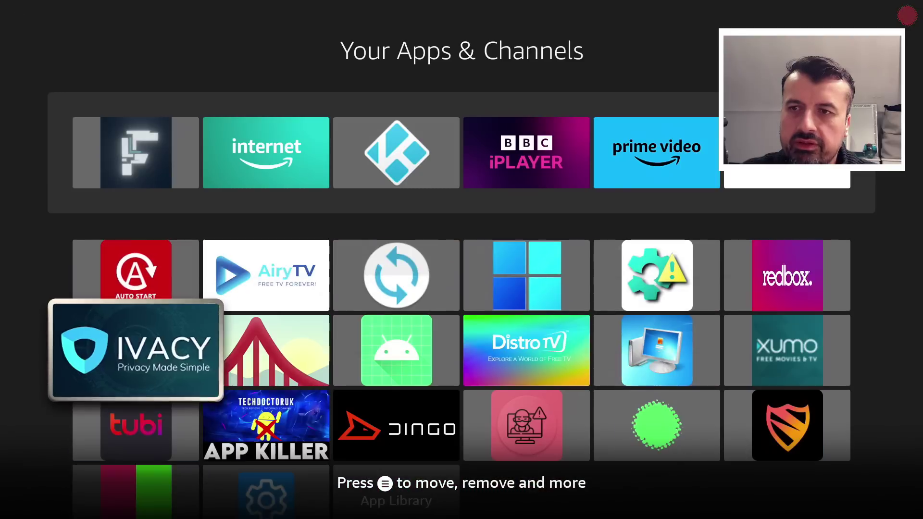
key("Down")
key("Down")
key("Right")
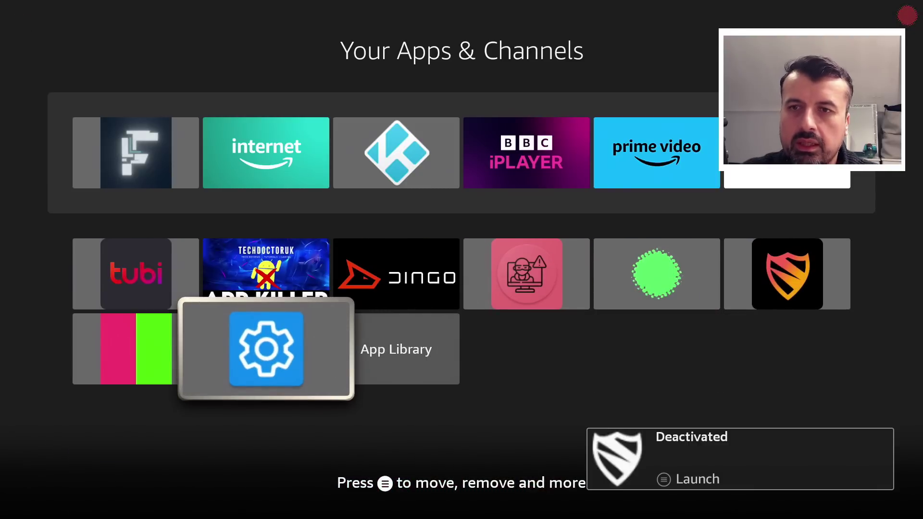
key("Return")
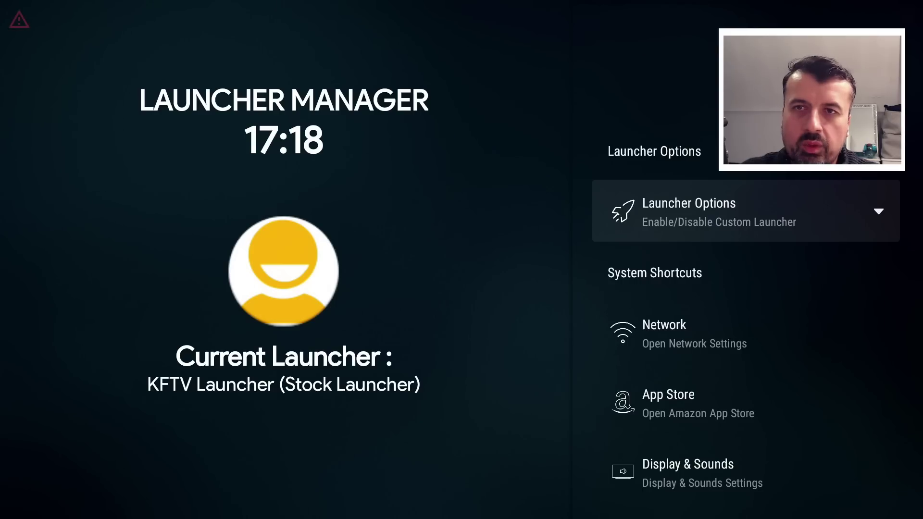
Step: Examine the old method, new method and Home Button Hook settings under Launcher Options
key("Return")
key("Down")
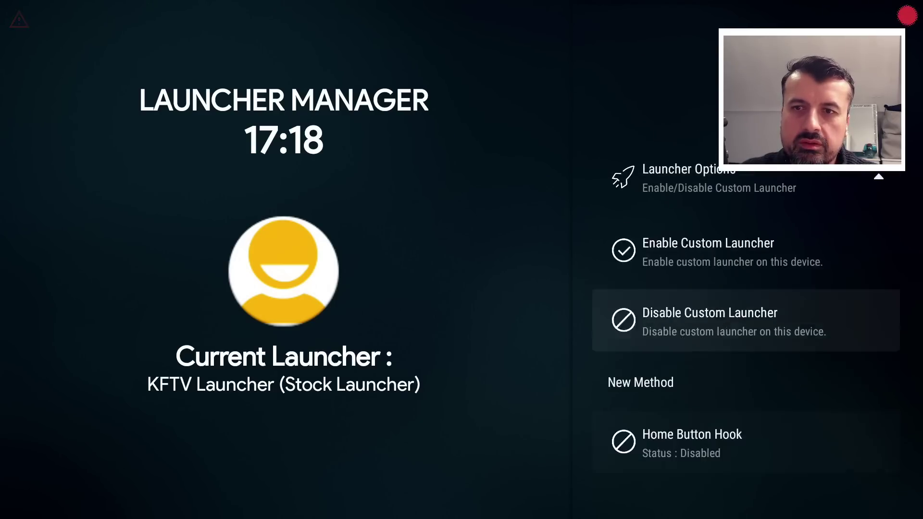
key("Down")
key("Down")
key("Up")
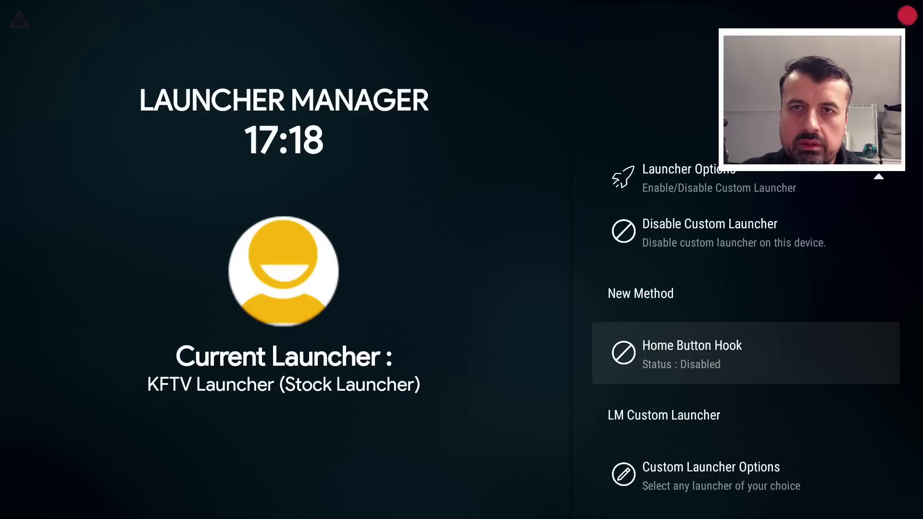
key("Return")
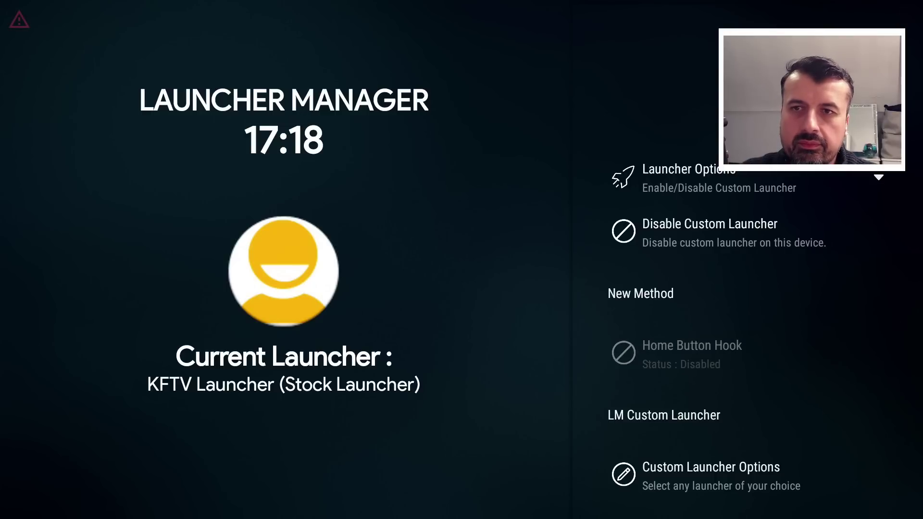
key("Down")
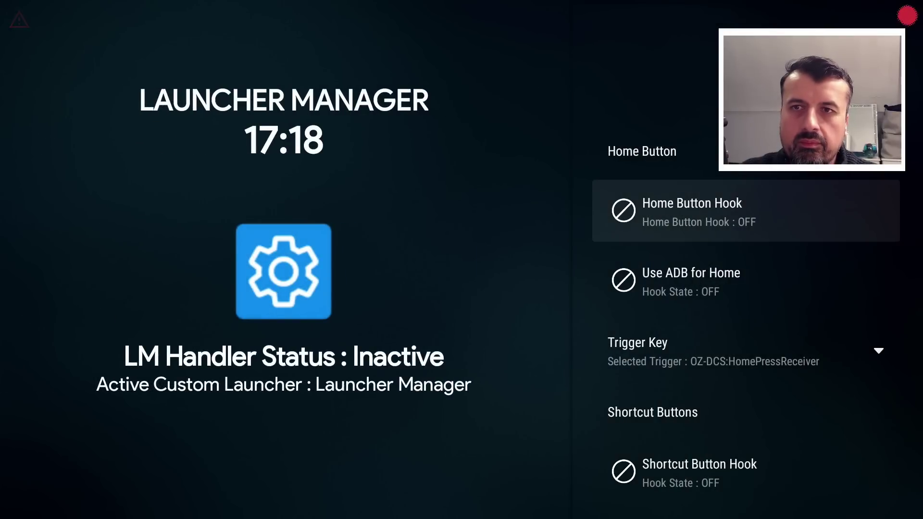
key("Return")
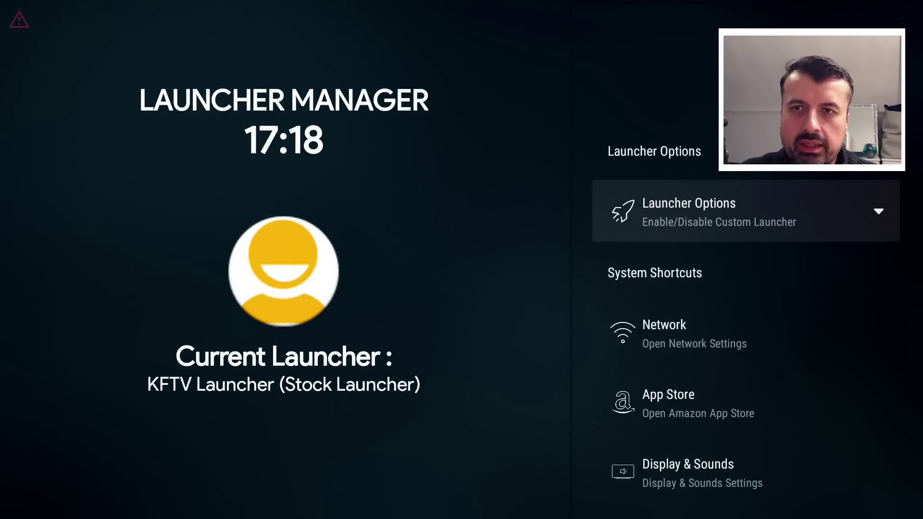
Step: Turn on Home Button Hook and Use ADB for Home in the New Method's Home Button Hook settings
key("Return")
key("Down")
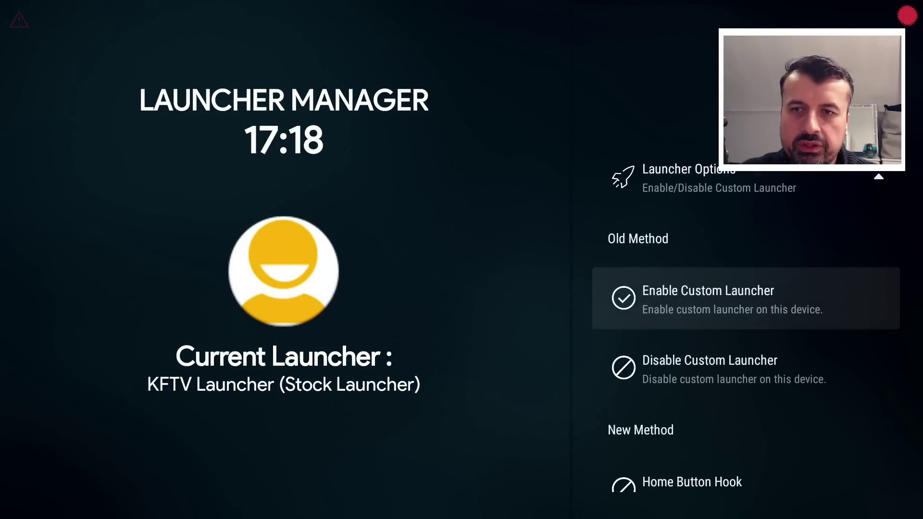
key("Down")
key("Down")
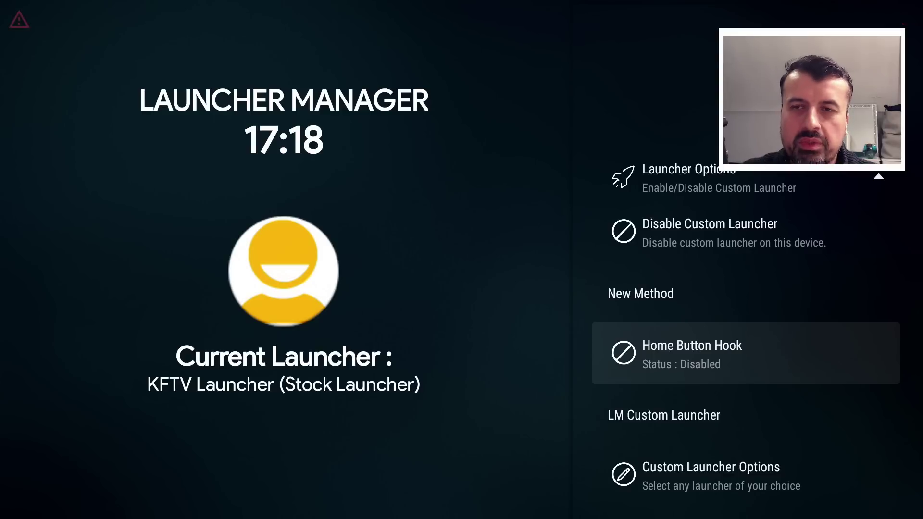
key("Return")
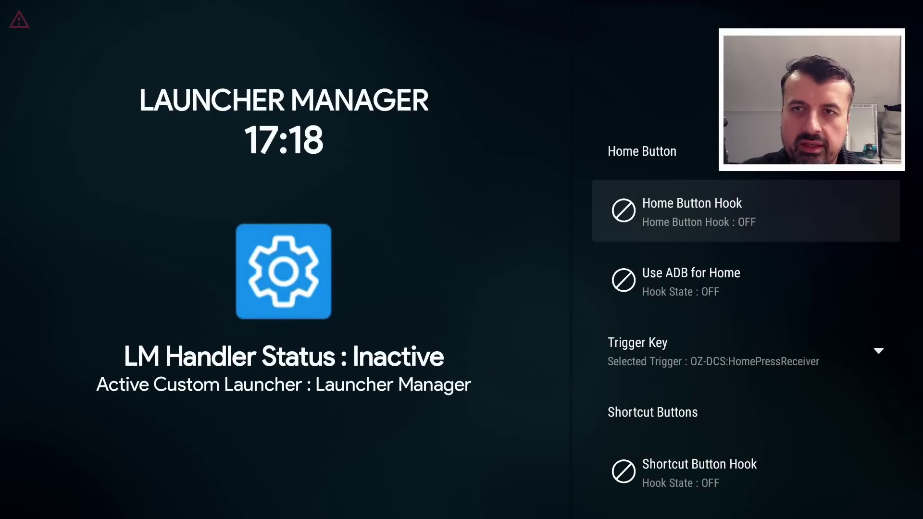
key("Return")
key("Down")
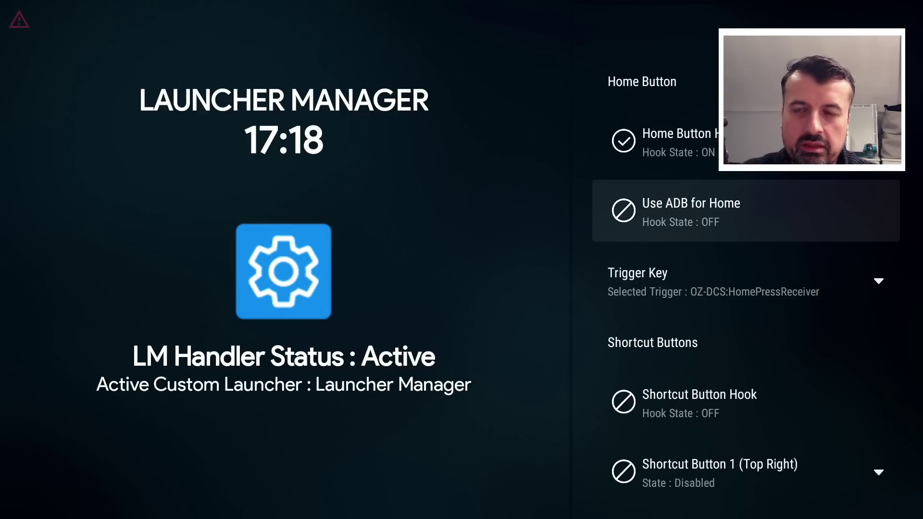
key("Return")
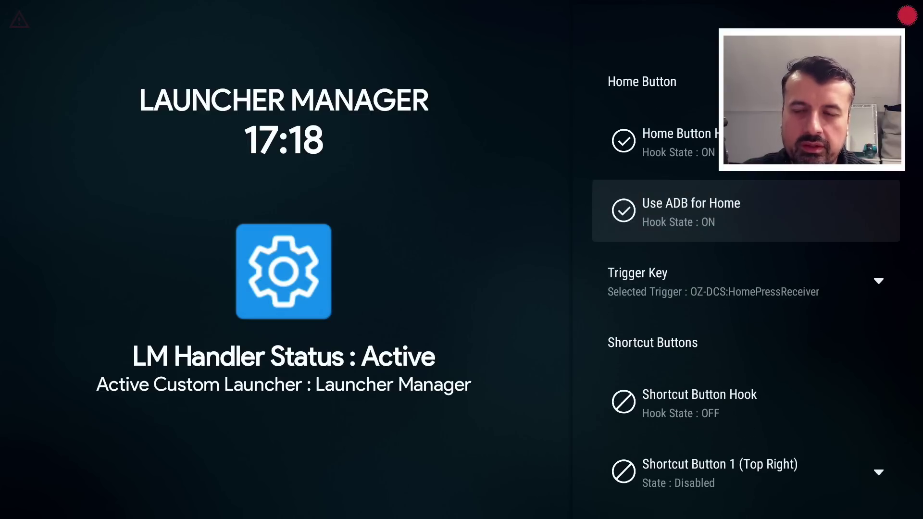
Step: Return to the Launcher Manager main screen and open Custom Launcher Options under Launcher Options
key("Home")
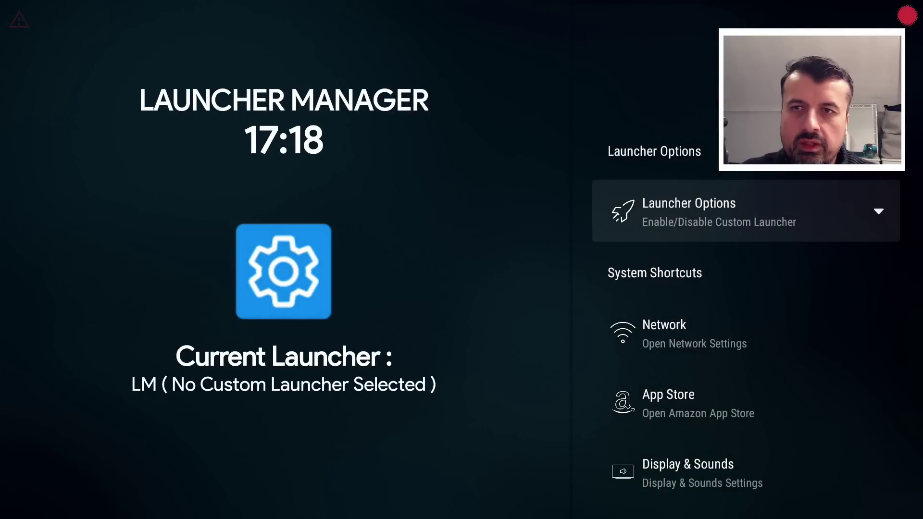
key("Return")
key("Down")
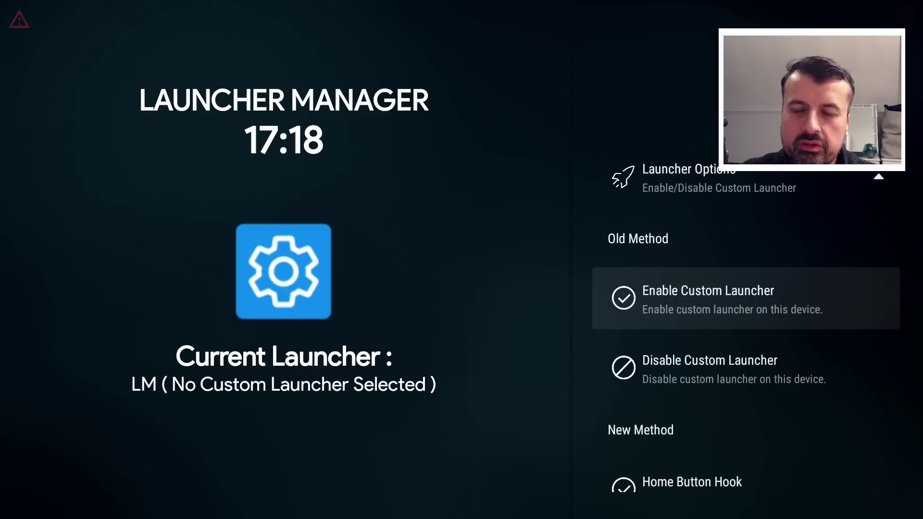
key("Down")
key("Down")
key("Down")
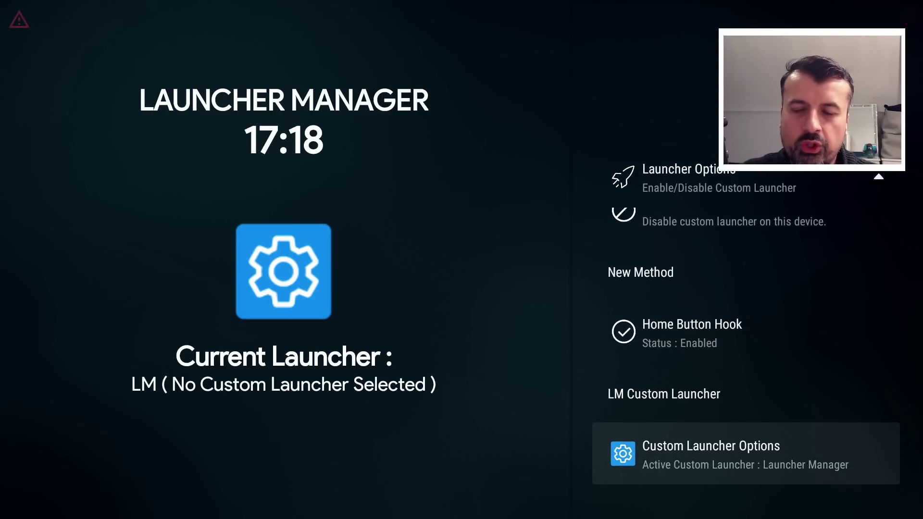
key("Return")
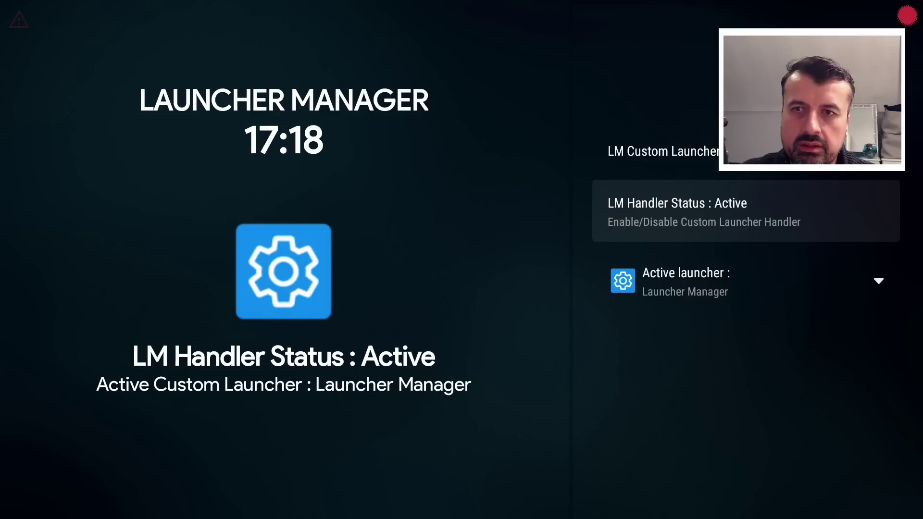
Step: Set the active custom launcher to Projectivy Launcher
key("Down")
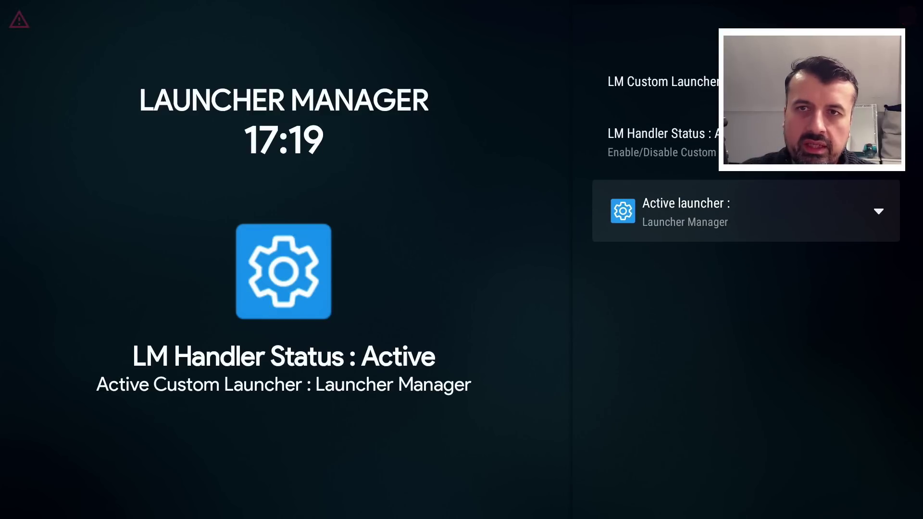
key("Return")
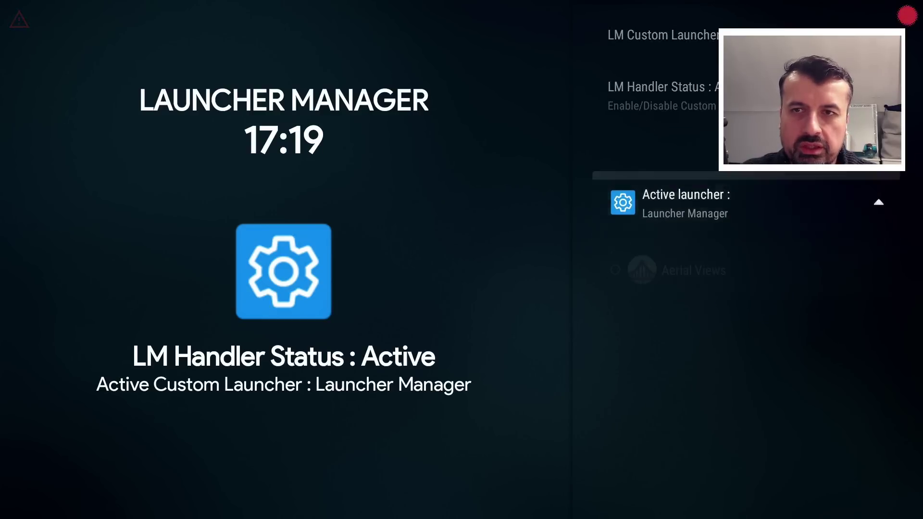
key("Down")
key("Down")
key("Down")
key("Down")
key("Down")
key("Down")
key("Down")
key("Down")
key("Down")
key("Down")
key("Down")
key("Down")
key("Down")
key("Down")
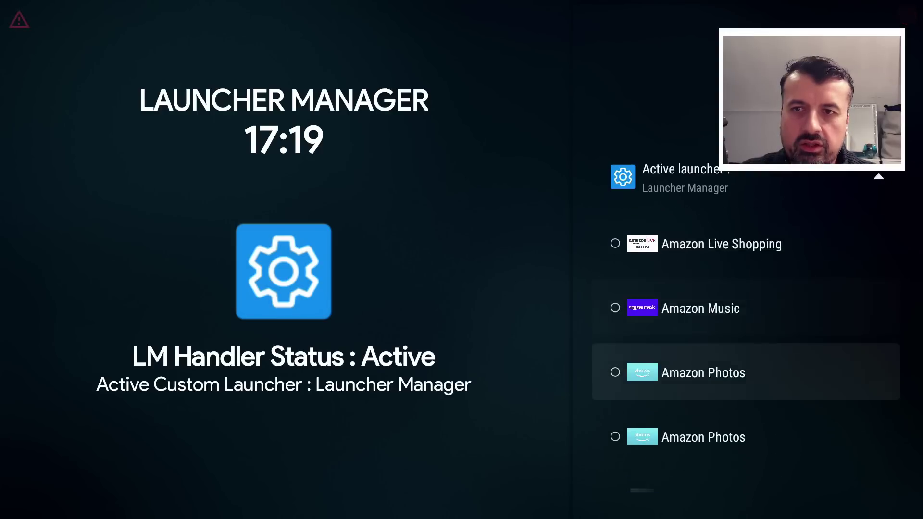
key("Down")
key("Down")
key("Down")
key("Down")
key("Down")
key("Down")
key("Down")
key("Down")
key("Down")
key("Down")
key("Down")
key("Down")
key("Down")
key("Down")
key("Down")
key("Down")
key("Down")
key("Down")
key("Down")
key("Down")
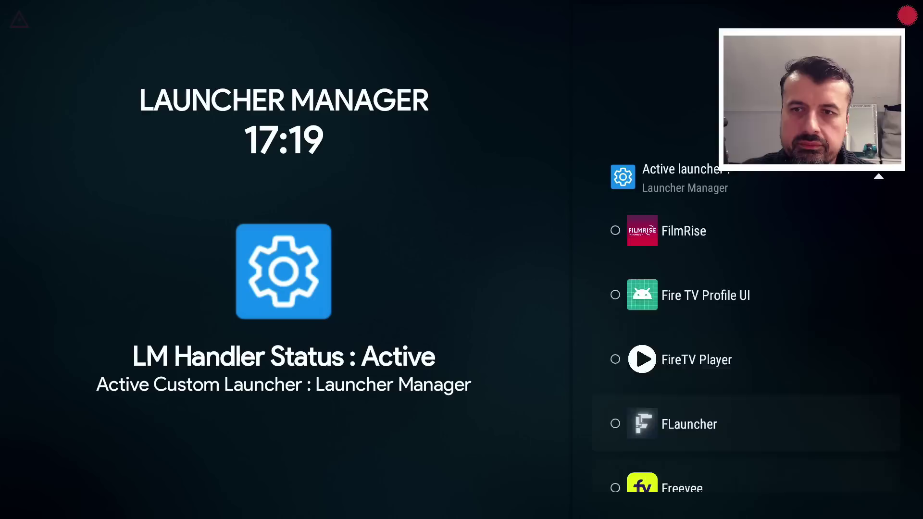
key("Down")
key("Down")
key("Down")
key("Down")
key("Down")
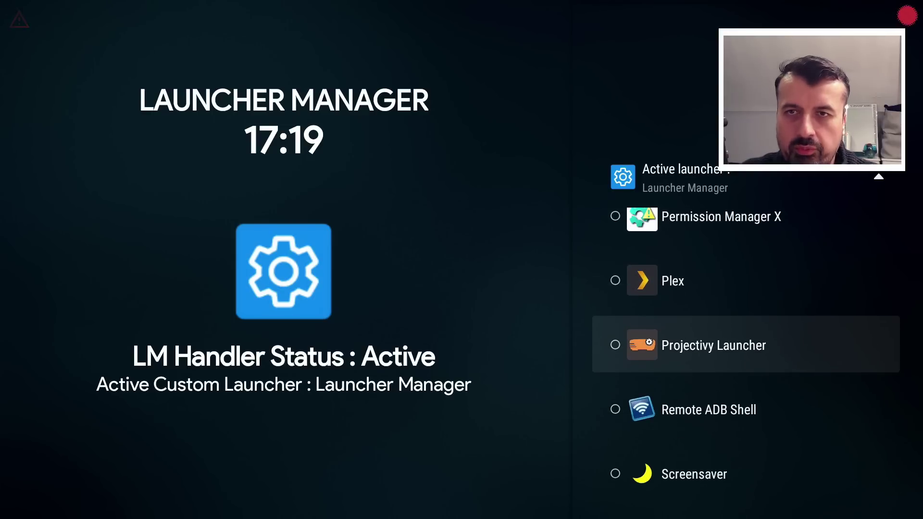
key("Return")
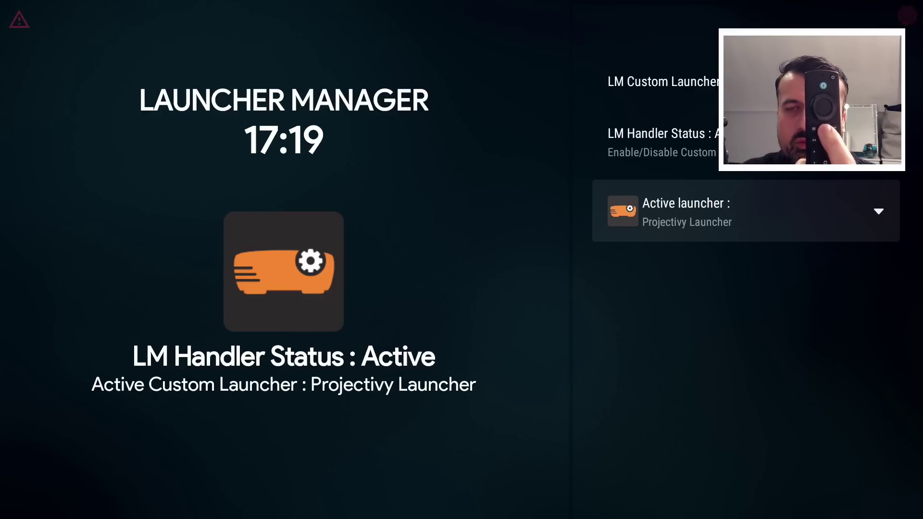
Step: Go to the home screen to test the custom launcher and look over its TV Apps and Settings rows
key("Home")
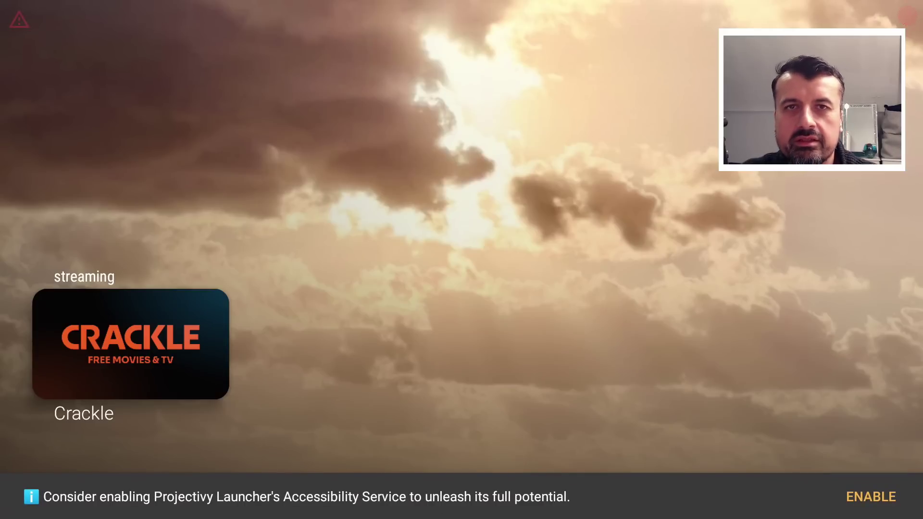
key("Down")
key("Down")
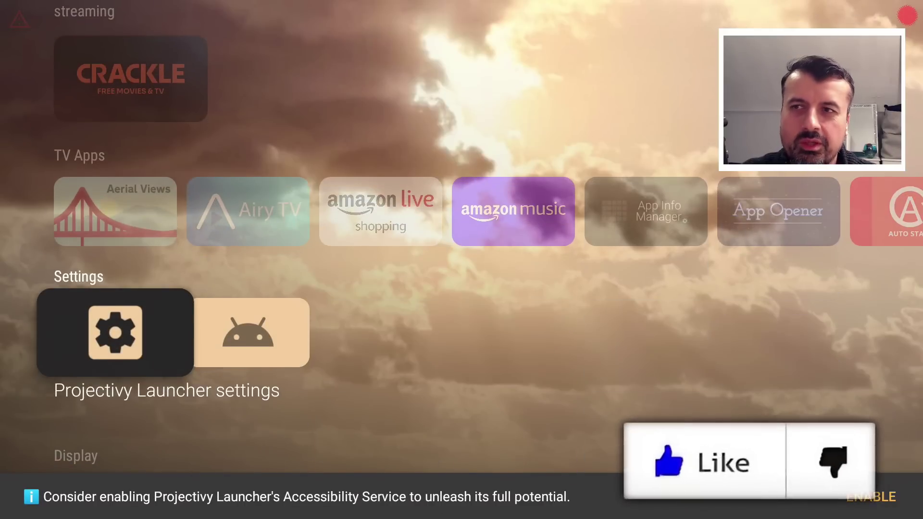
key("Up")
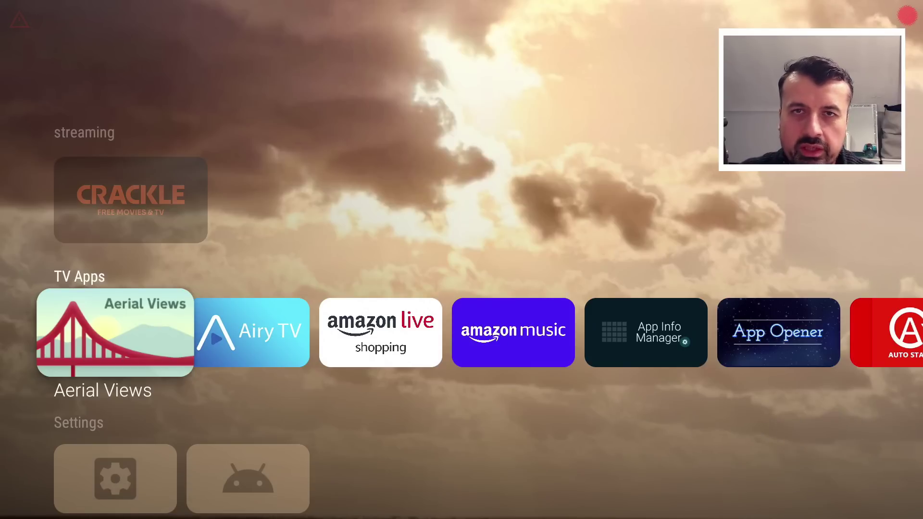
Step: Browse the installed apps in Projectivy Launcher's TV Apps row and the neighbouring streaming row
key("Right")
key("Right")
key("Right")
key("Right")
key("Right")
key("Right")
key("Right")
key("Right")
key("Right")
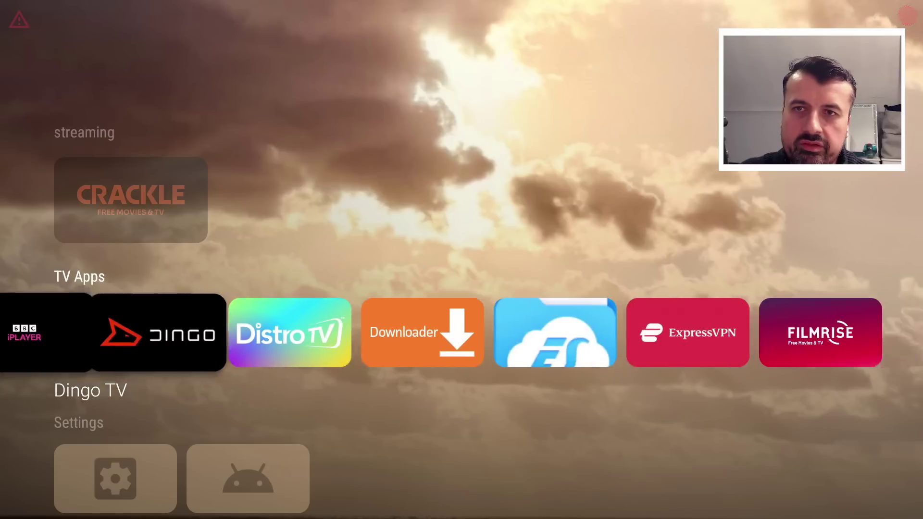
key("Up")
key("Down")
key("Right")
key("Right")
key("Right")
key("Right")
key("Right")
key("Right")
key("Right")
key("Right")
key("Right")
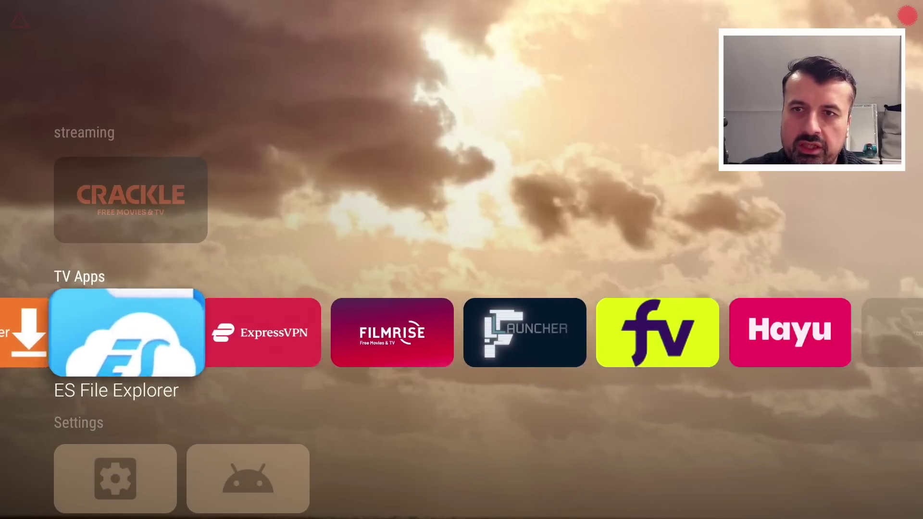
key("Up")
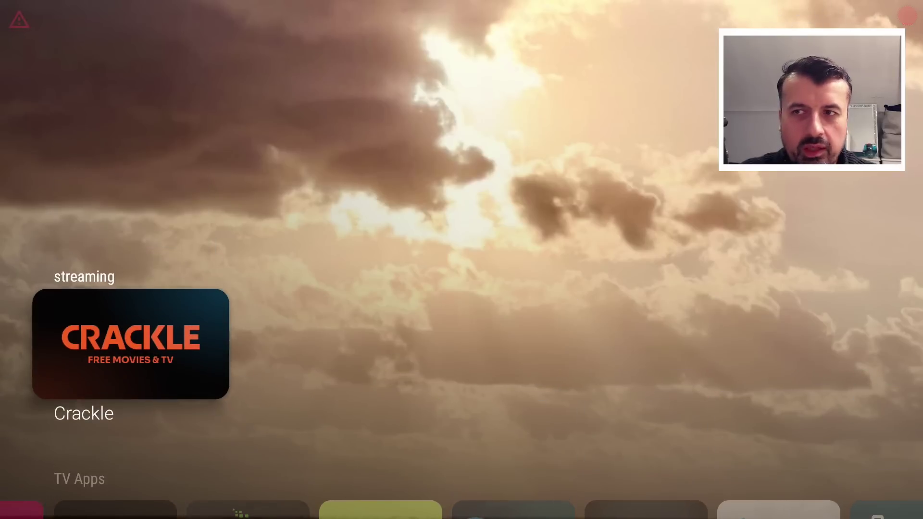
key("Down")
key("Right")
key("Right")
key("Right")
key("Right")
key("Right")
key("Right")
key("Right")
key("Right")
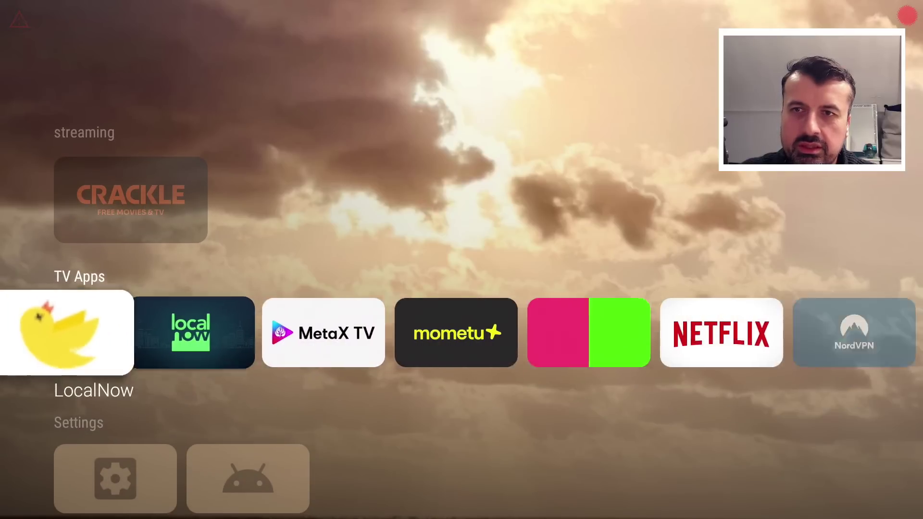
key("Down")
key("Up")
key("Up")
key("Down")
key("Down")
key("Down")
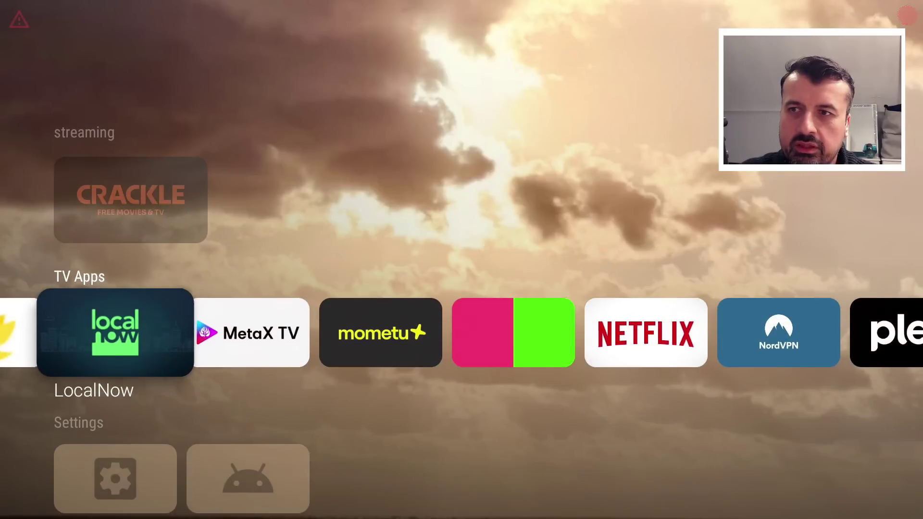
key("Up")
key("Up")
key("Up")
key("Down")
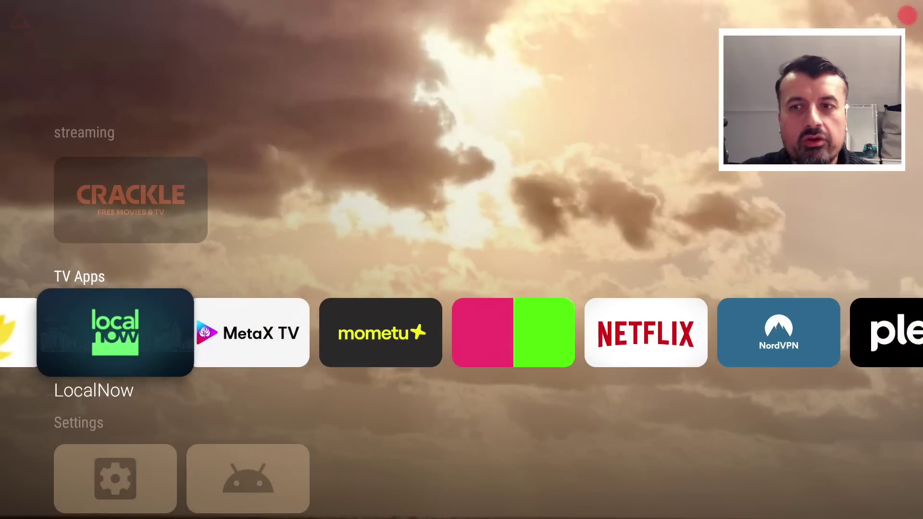
key("Right")
key("Right")
key("Right")
key("Right")
key("Right")
key("Right")
key("Right")
key("Right")
key("Right")
key("Right")
key("Right")
key("Right")
key("Right")
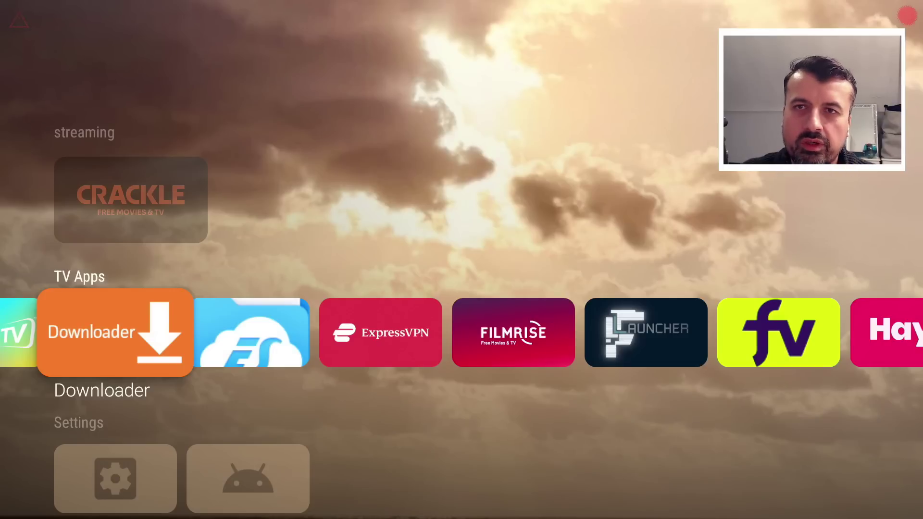
key("Left")
key("Left")
key("Left")
key("Left")
key("Left")
key("Left")
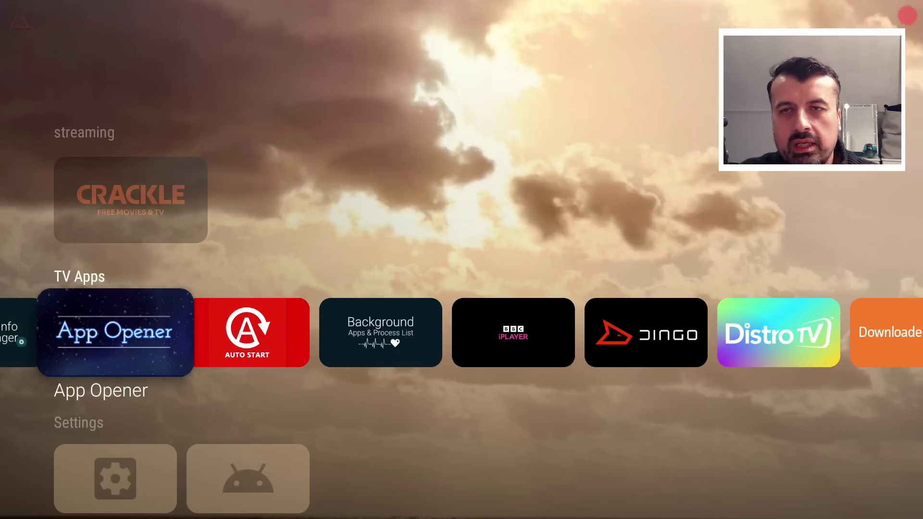
key("Left")
key("Left")
key("Left")
key("Left")
key("Left")
key("Left")
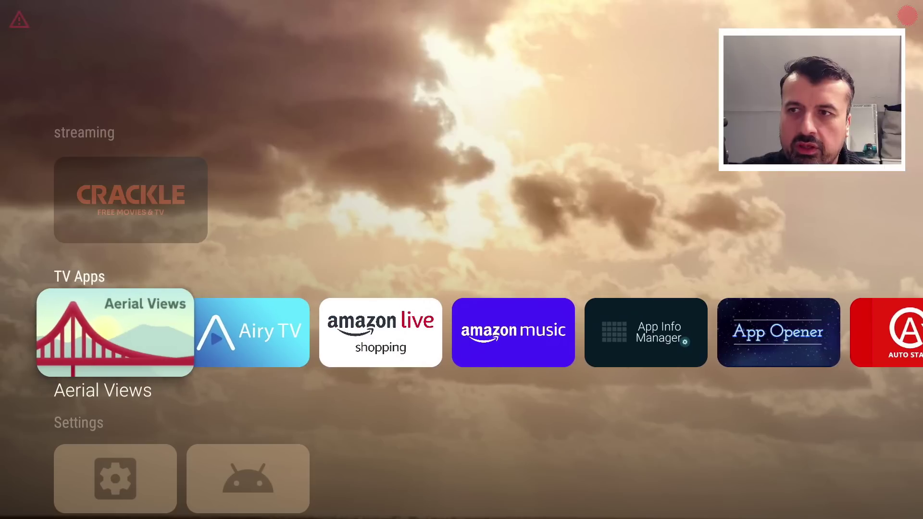
key("Right")
key("Right")
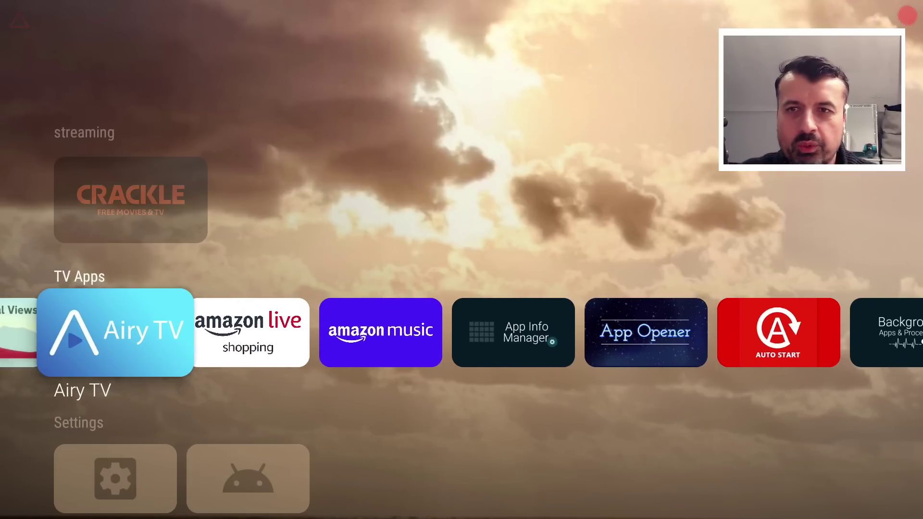
key("Right")
key("Right")
key("Right")
key("Right")
key("Right")
key("Right")
key("Right")
key("Right")
key("Right")
key("Right")
key("Right")
key("Right")
key("Right")
key("Right")
key("Right")
key("Right")
key("Right")
key("Right")
key("Right")
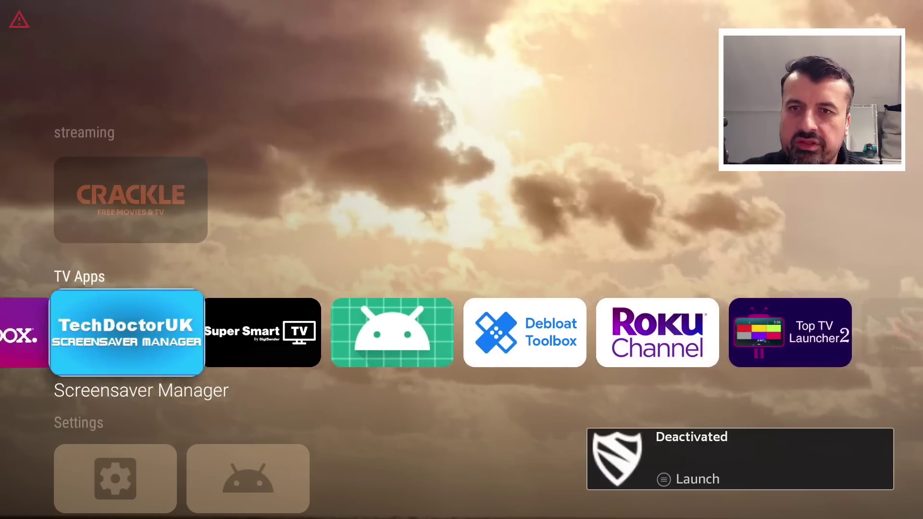
key("Right")
key("Right")
key("Right")
Step: Go to the stock Fire TV home screen and move to the Recently Used Apps row
key("Home")
key("Down")
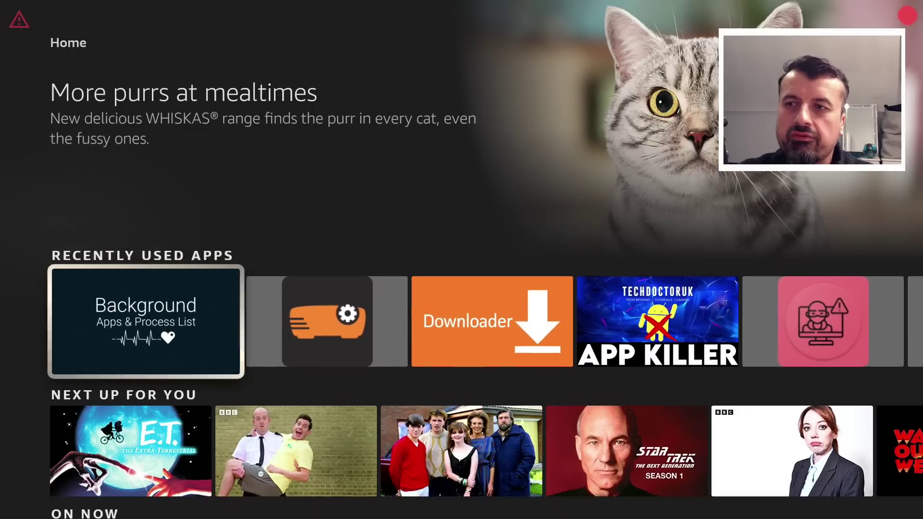
Step: Open Background Apps and Process List and look through both rows of apps open in the background
key("Return")
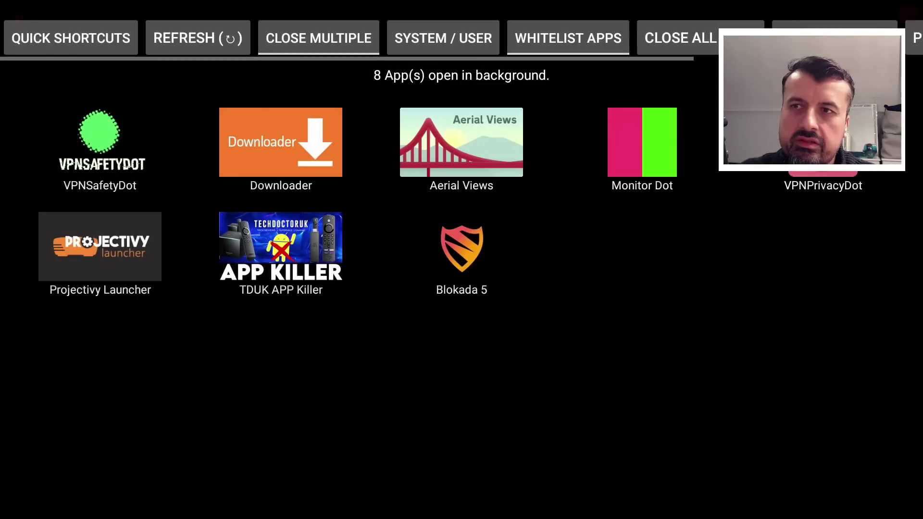
key("Right")
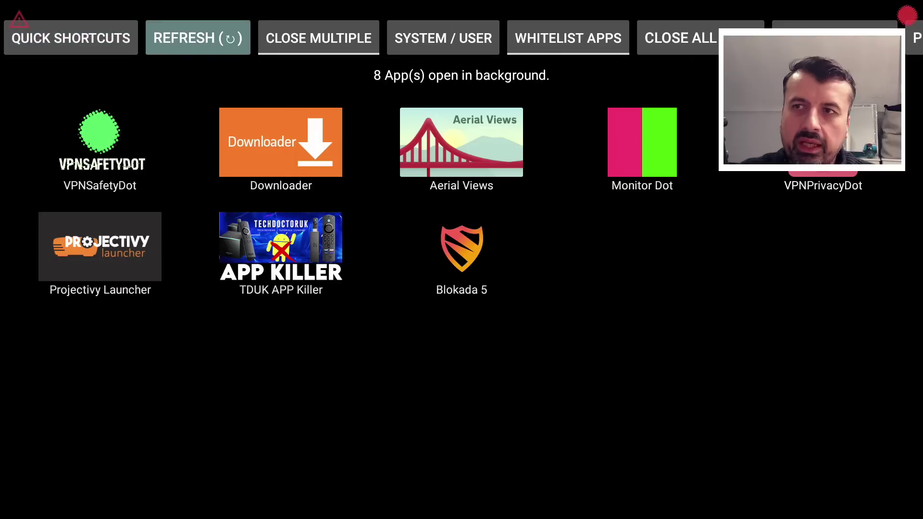
key("Down")
key("Right")
key("Right")
key("Right")
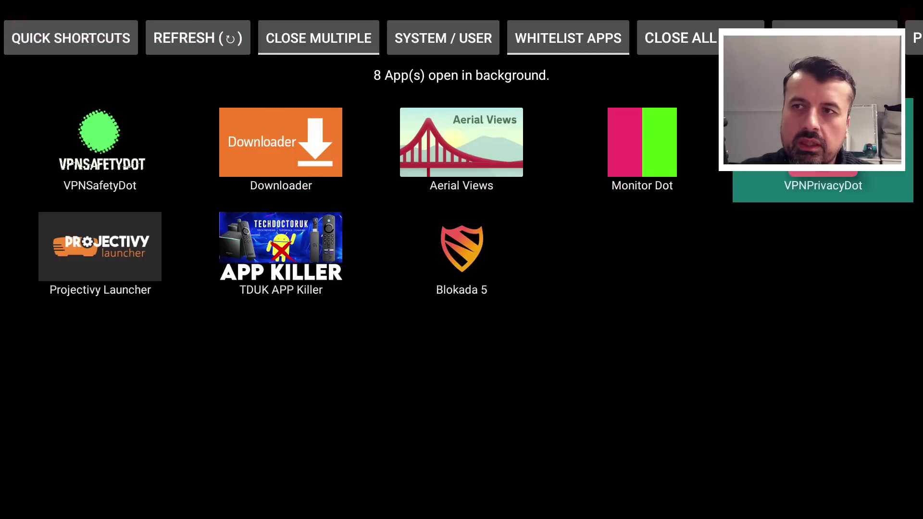
key("Left")
key("Left")
key("Left")
key("Left")
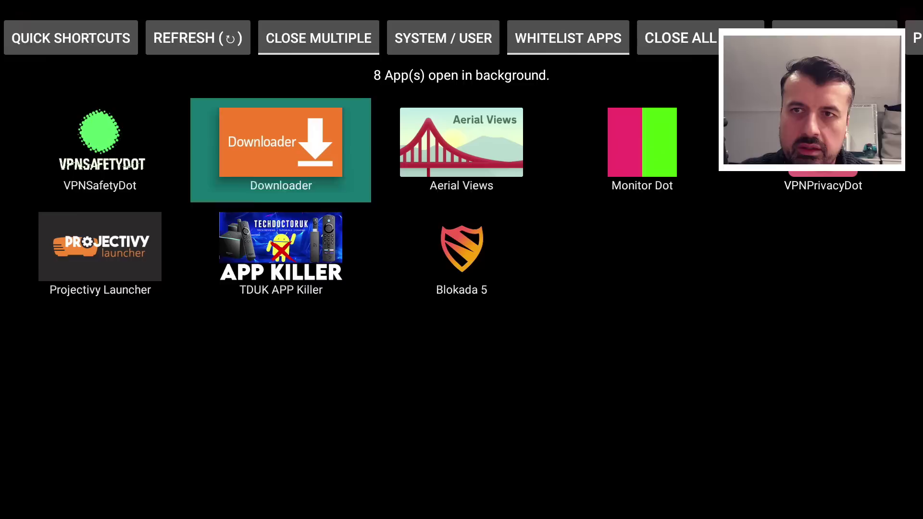
key("Right")
key("Right")
key("Right")
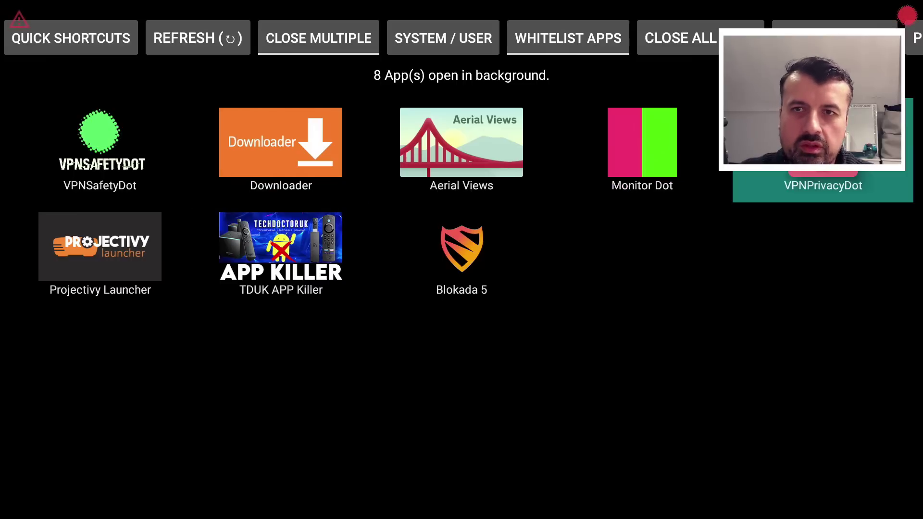
key("Left")
key("Left")
key("Left")
key("Left")
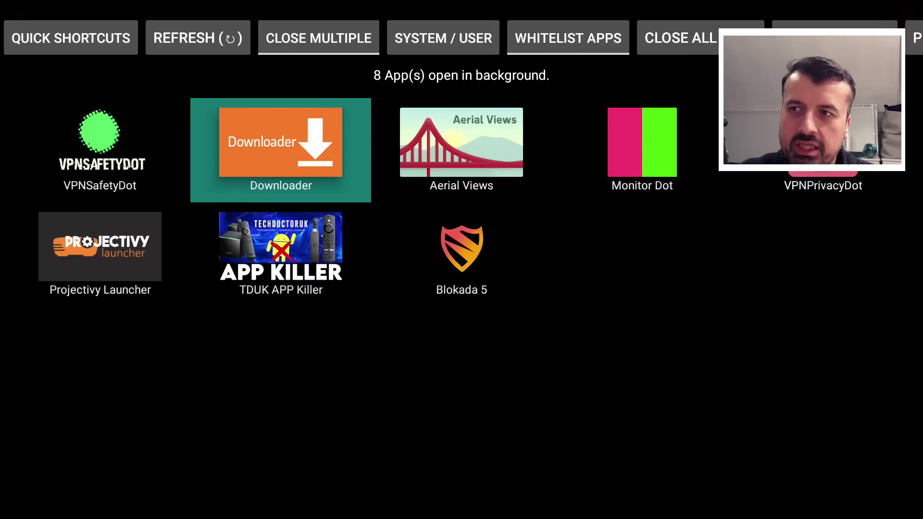
key("Down")
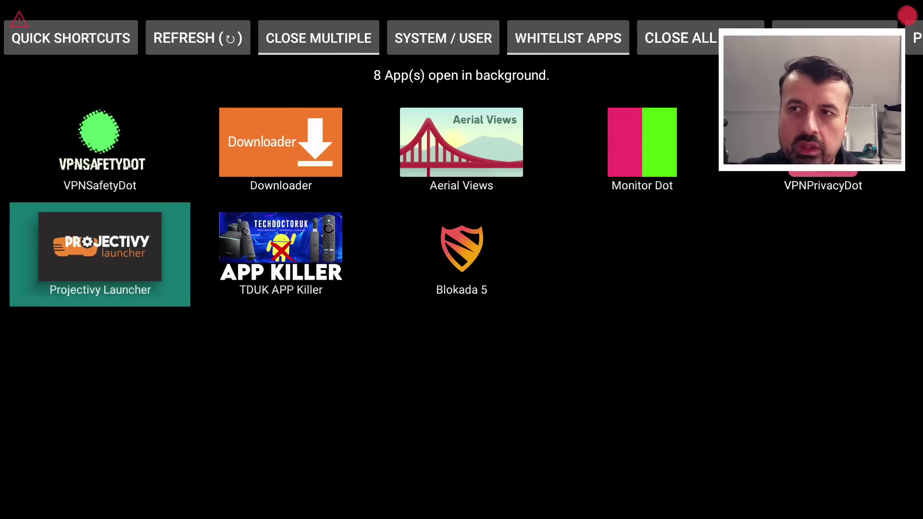
key("Right")
key("Right")
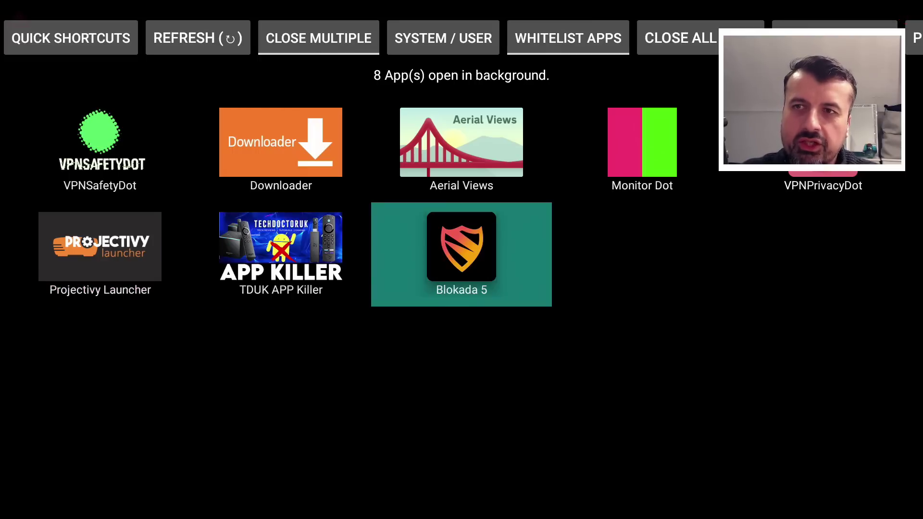
key("Left")
key("Left")
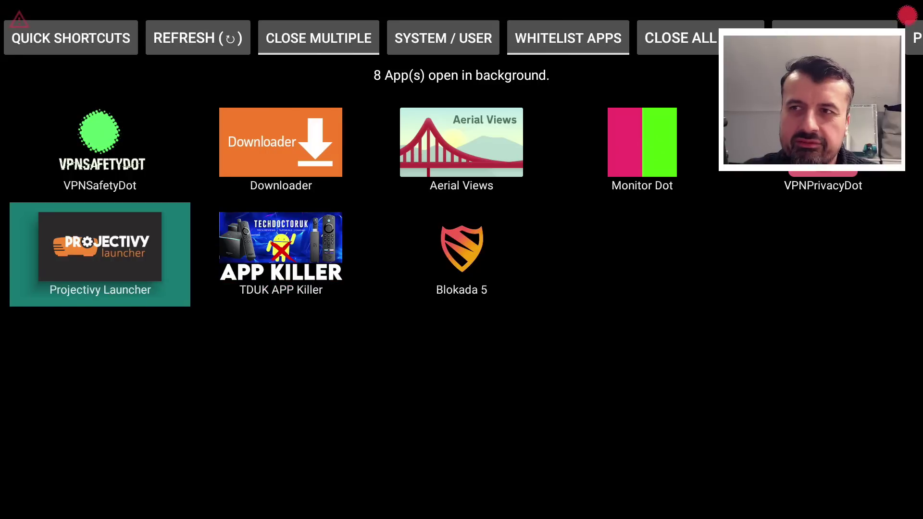
Step: Review the background app list again, comparing the VPN, launcher and utility apps with Downloader and Aerial Views
key("Up")
key("Right")
key("Right")
key("Right")
key("Right")
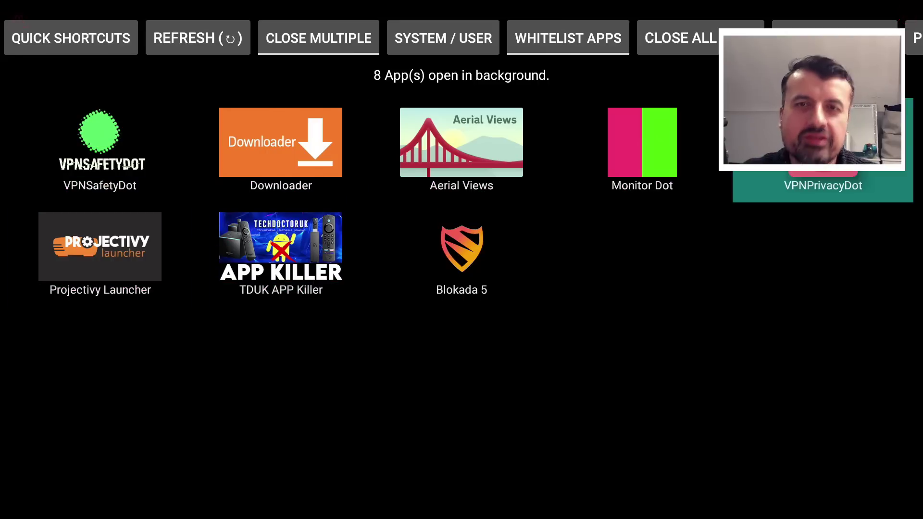
key("Left")
key("Left")
key("Left")
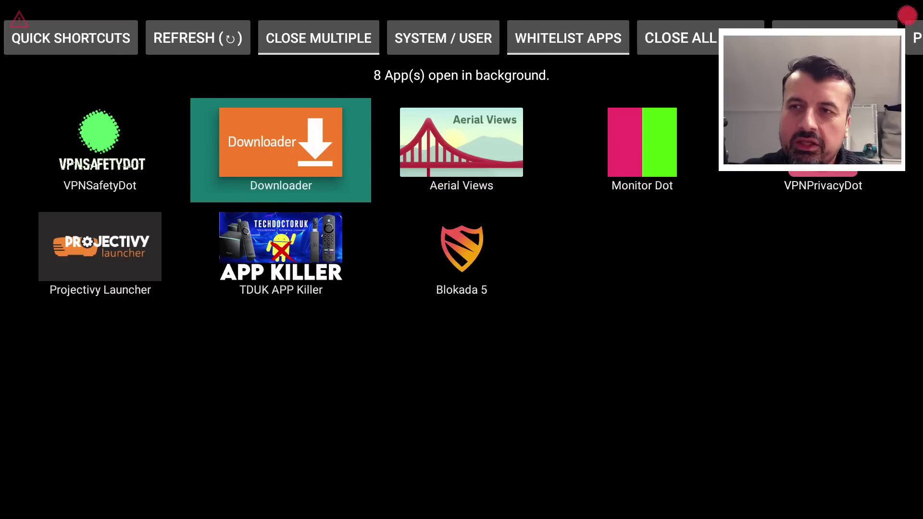
key("Left")
key("Right")
key("Right")
key("Left")
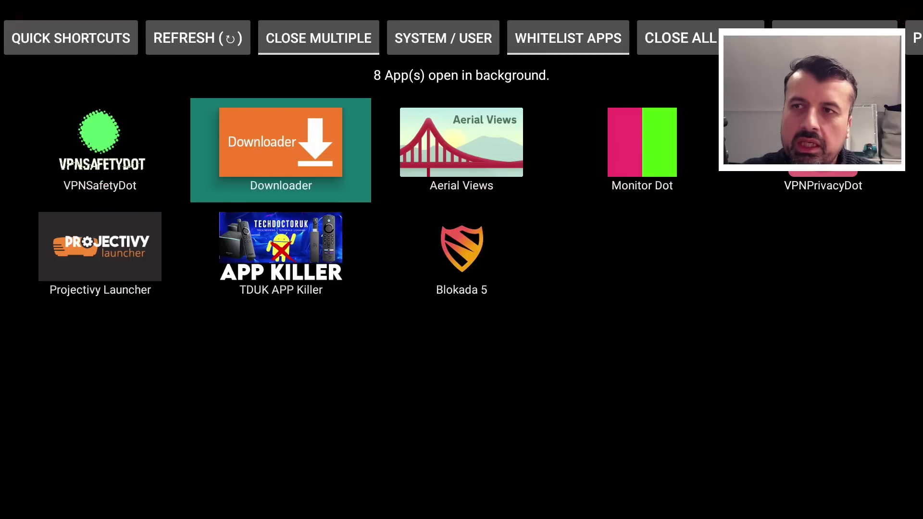
key("Left")
key("Down")
key("Right")
key("Right")
key("Left")
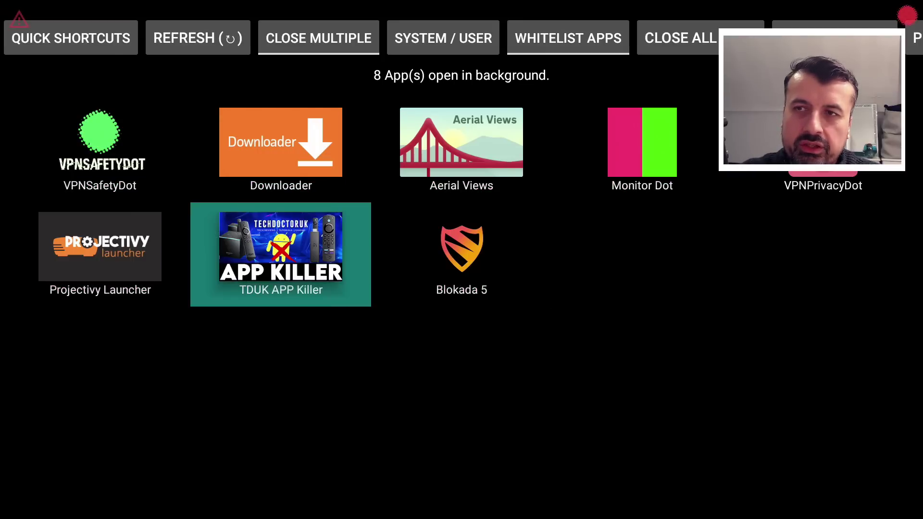
key("Up")
key("Left")
key("Right")
key("Right")
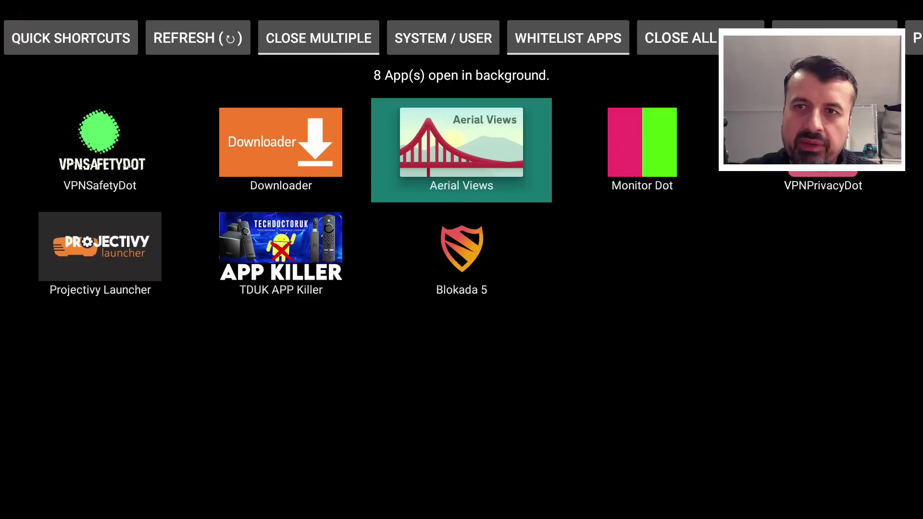
key("Right")
key("Left")
key("Left")
key("Left")
key("Down")
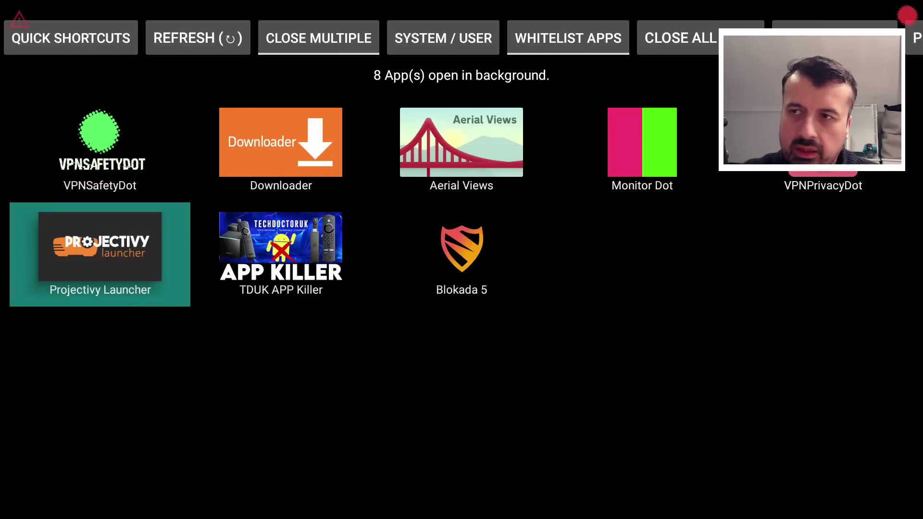
key("Up")
key("Right")
key("Right")
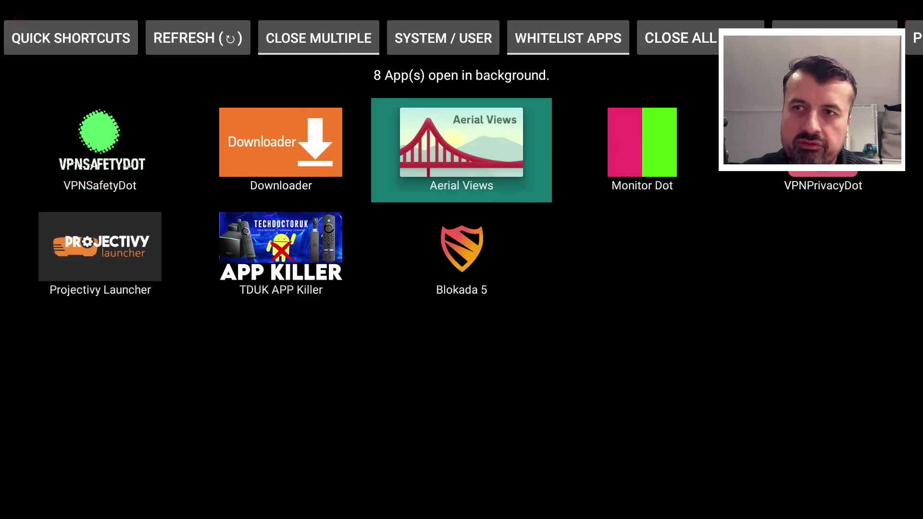
key("Right")
key("Right")
key("Left")
key("Down")
key("Left")
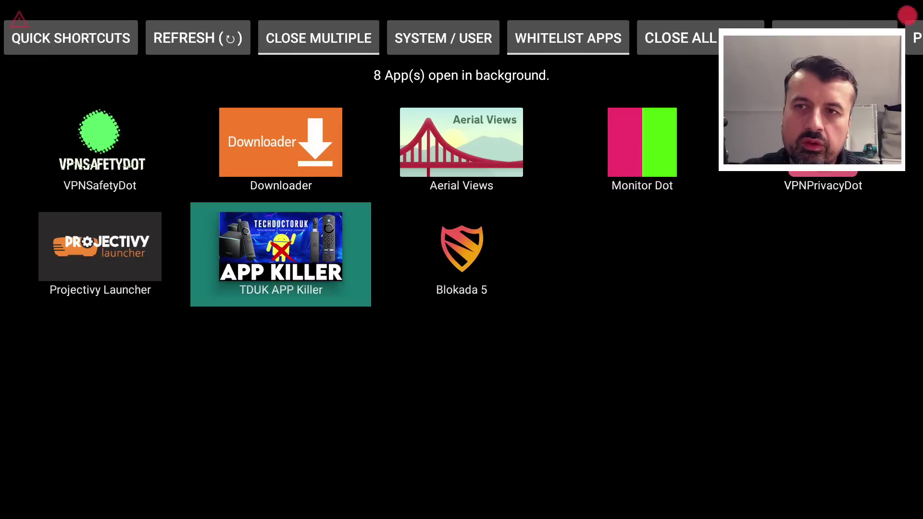
key("Right")
key("Up")
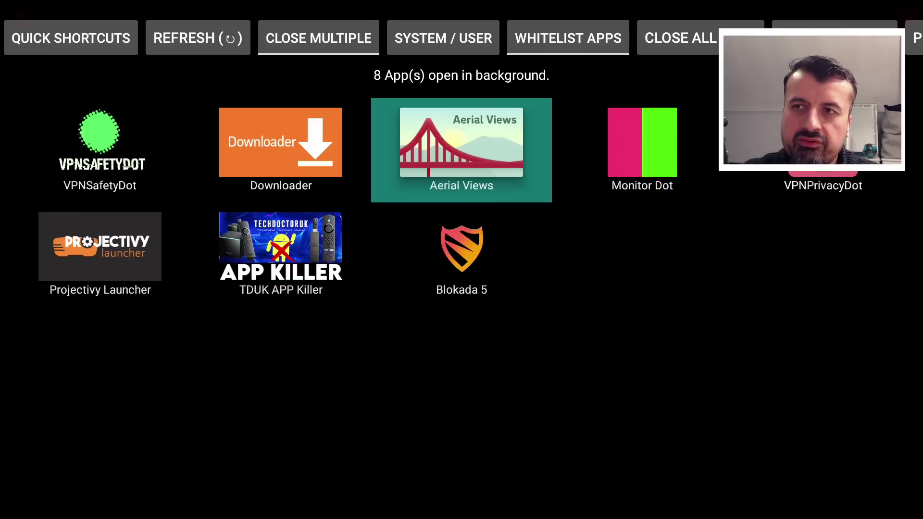
Step: Select TDUK APP Killer in the background app list and launch the application from its settings page
key("Left")
key("Down")
key("Return")
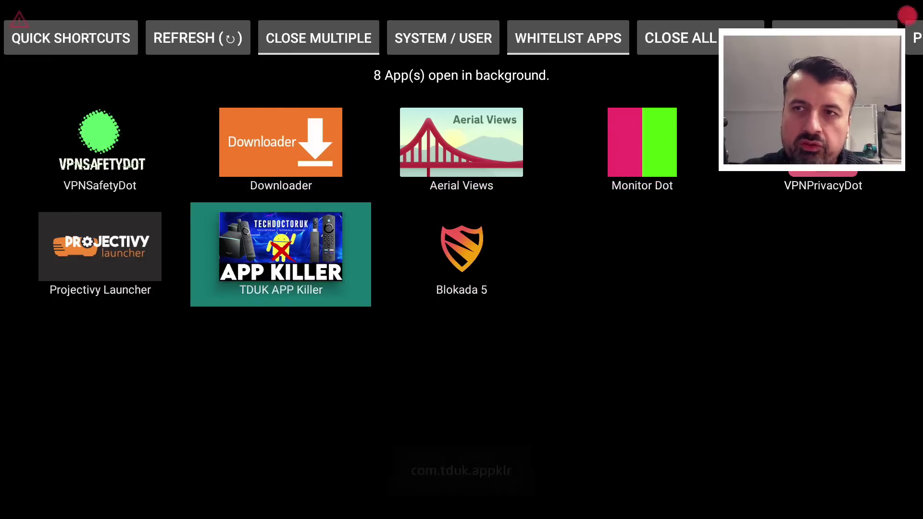
key("Down")
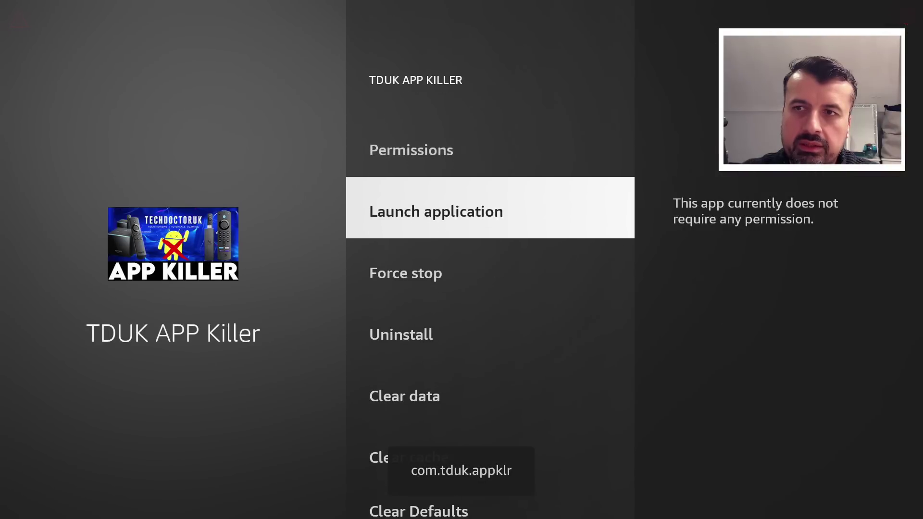
key("Return")
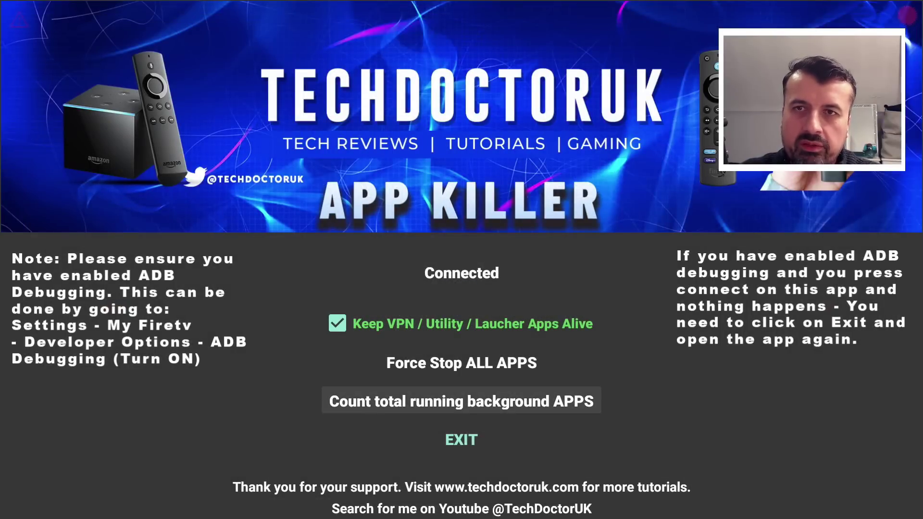
Step: Count the running background apps and force stop all apps while keeping VPN, utility and launcher apps alive
key("Return")
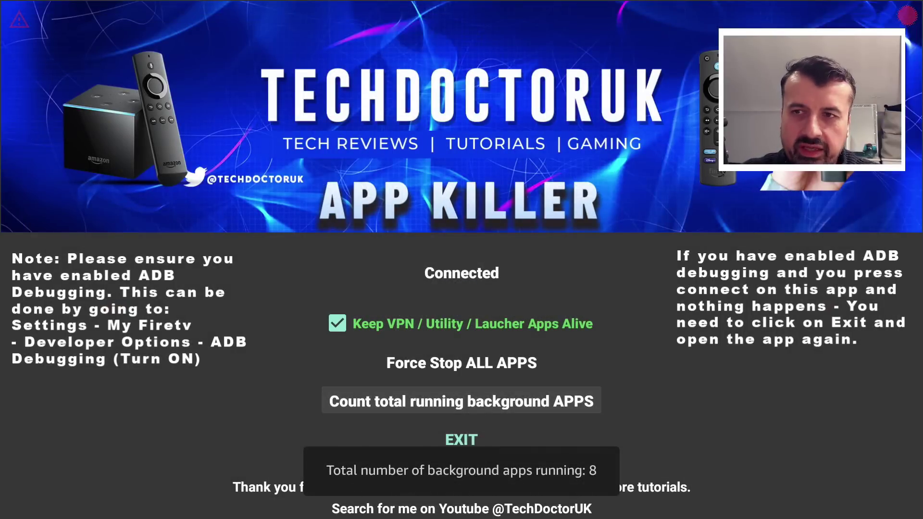
key("Up")
key("Return")
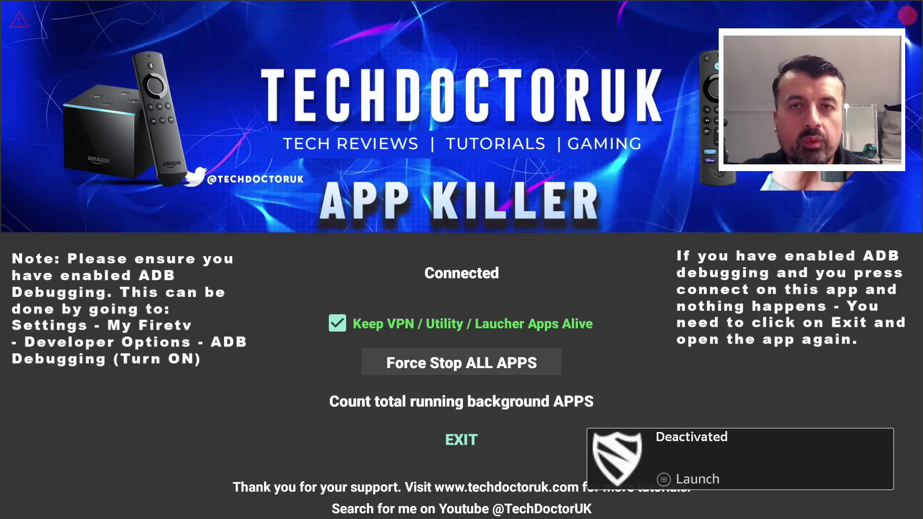
key("Return")
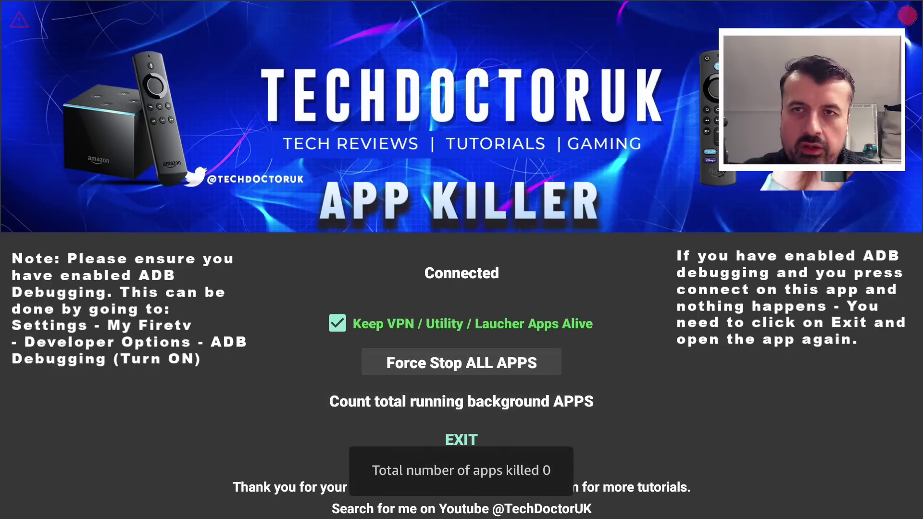
Step: Exit TDUK APP Killer and reopen Background Apps and Process List to check which apps are still running
key("Down")
key("Down")
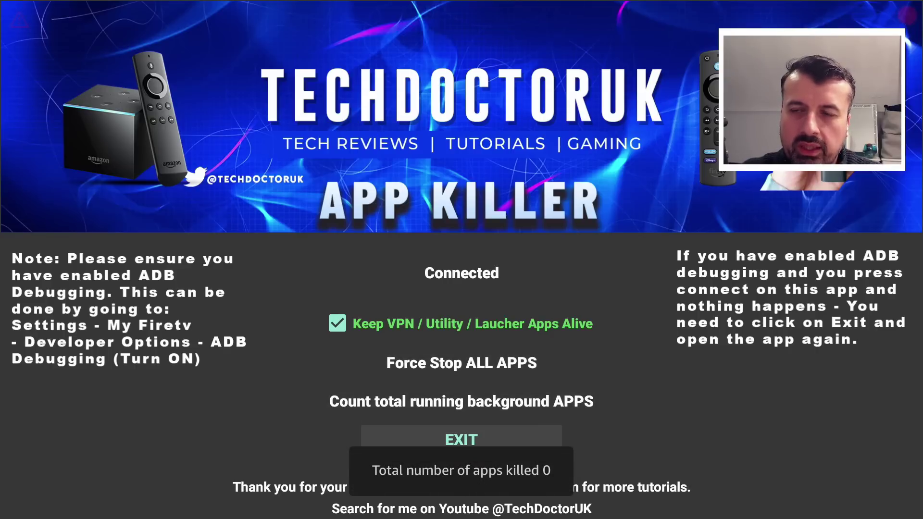
key("Return")
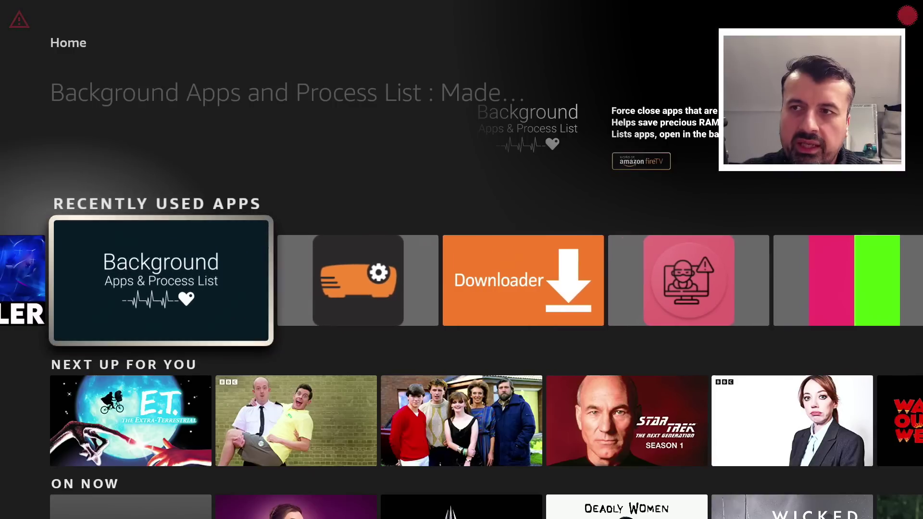
key("Return")
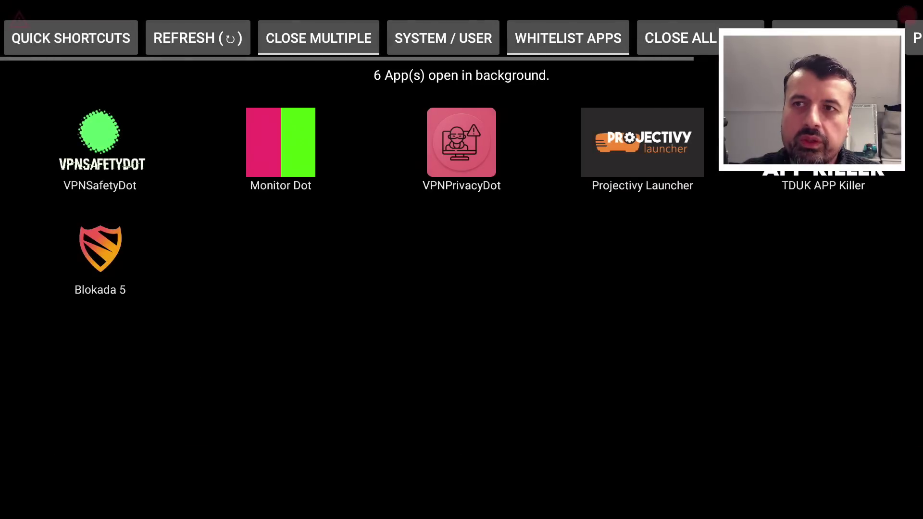